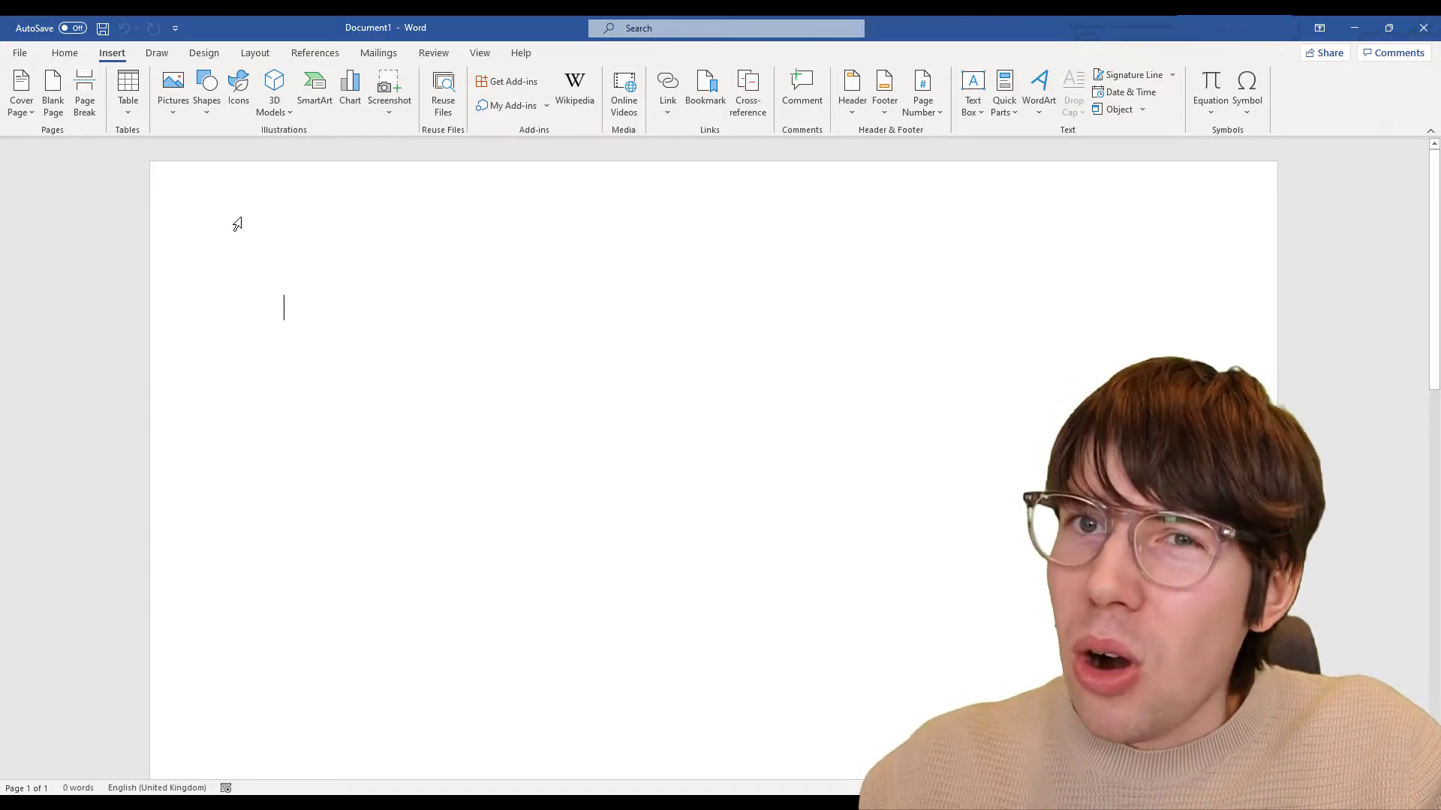
Step: Insert a table with two columns and four rows, and merge the two cells of its top row
left_click(129, 115)
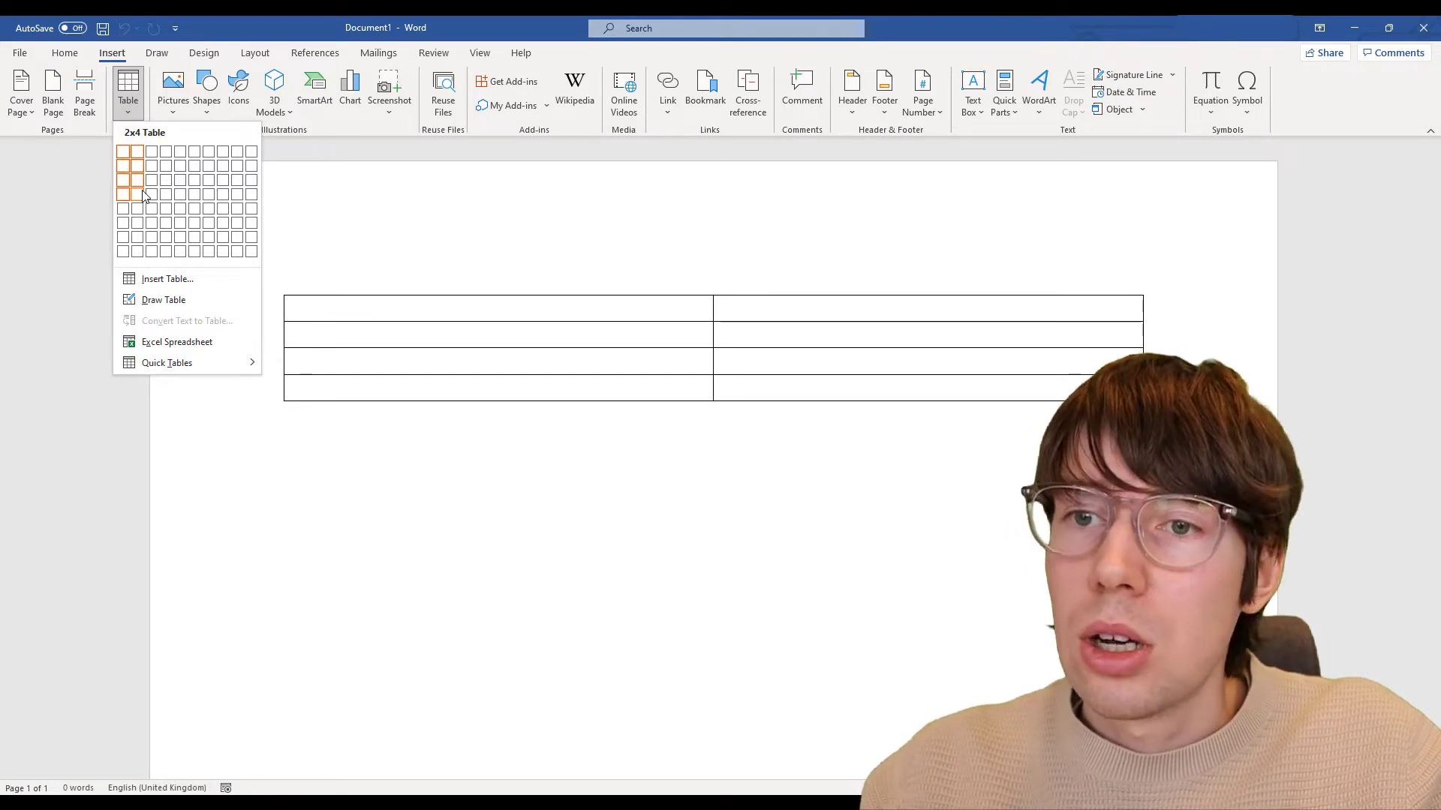
left_click(145, 194)
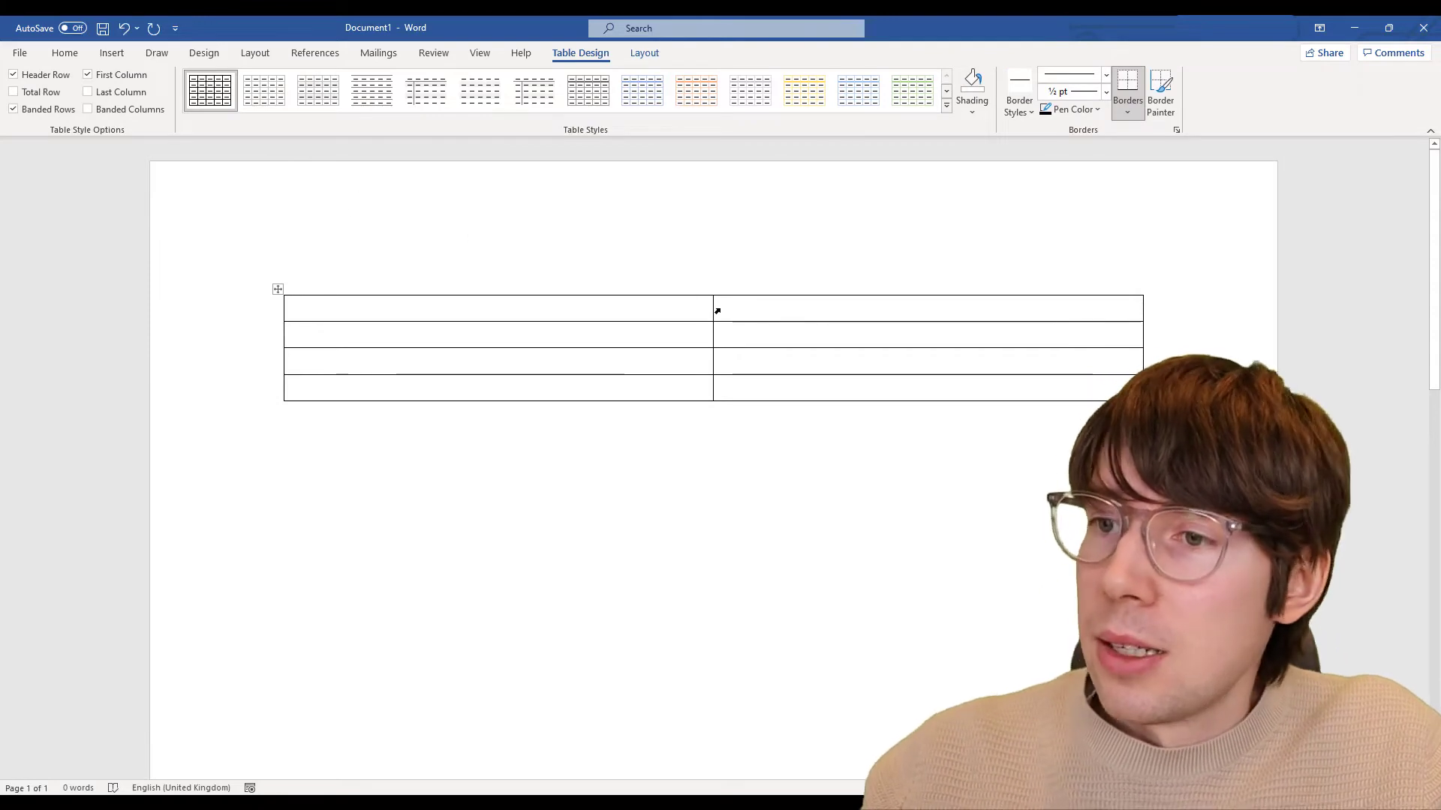
left_click_drag(691, 307, 728, 307)
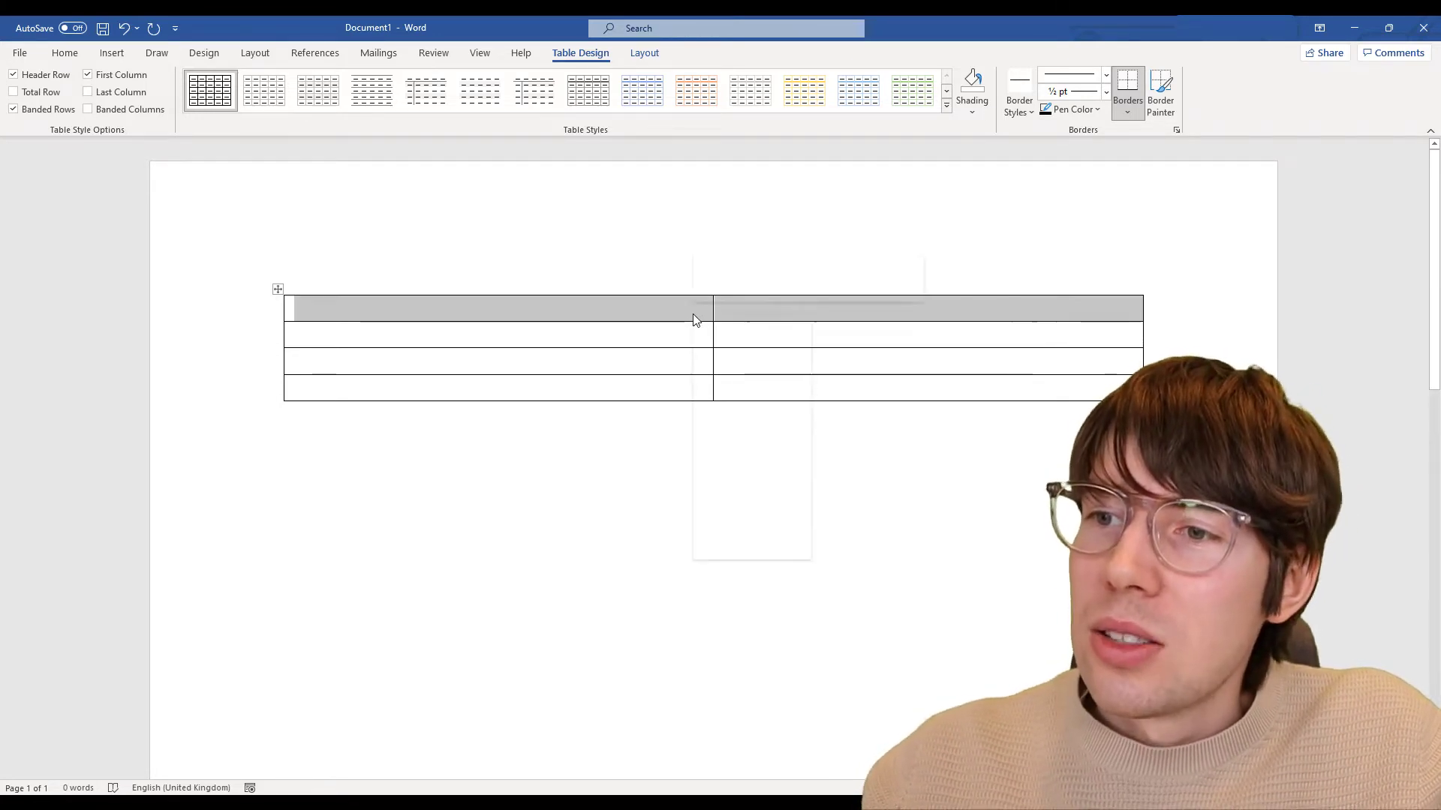
left_click(763, 464)
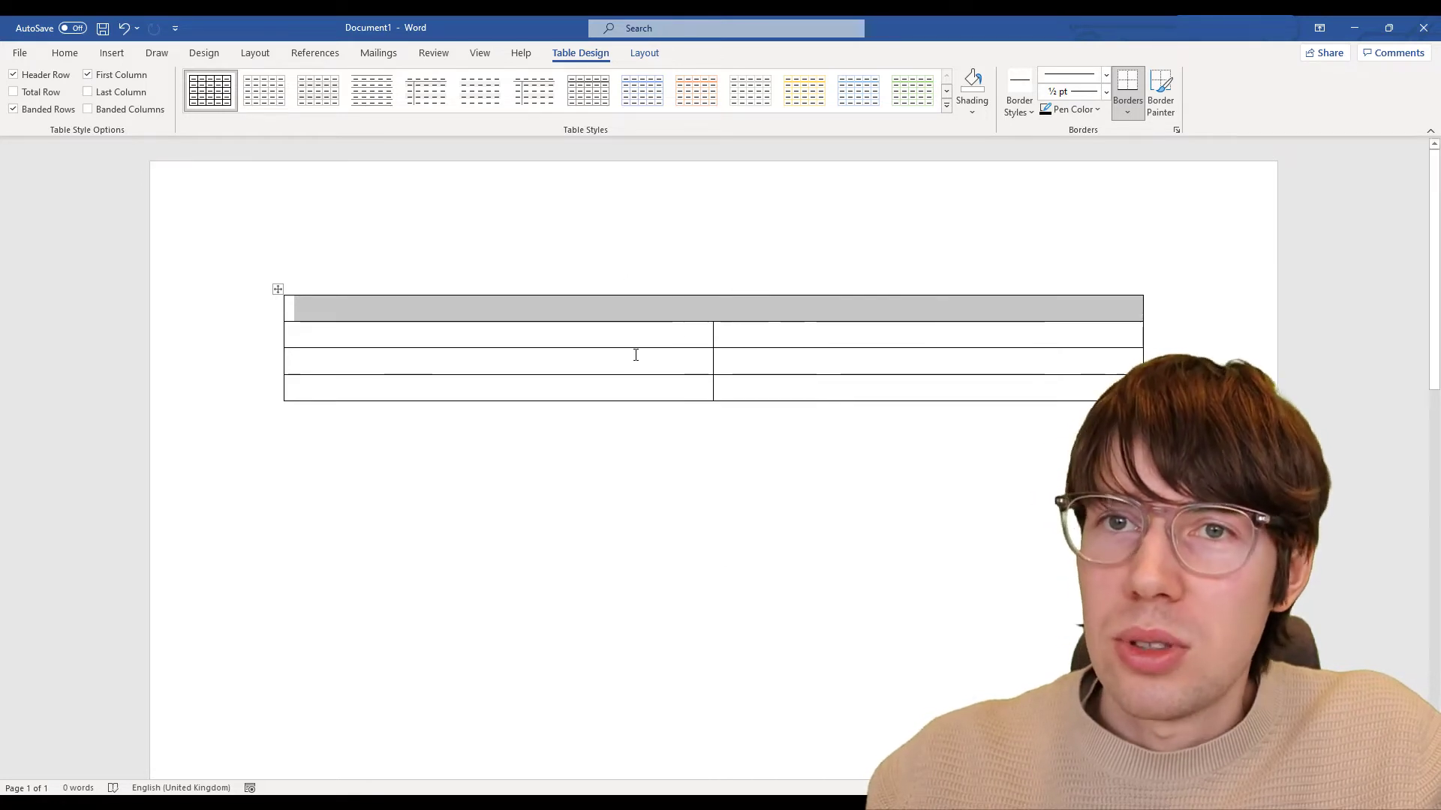
Step: Merge the two cells of the table's last row into one
left_click_drag(691, 389, 725, 387)
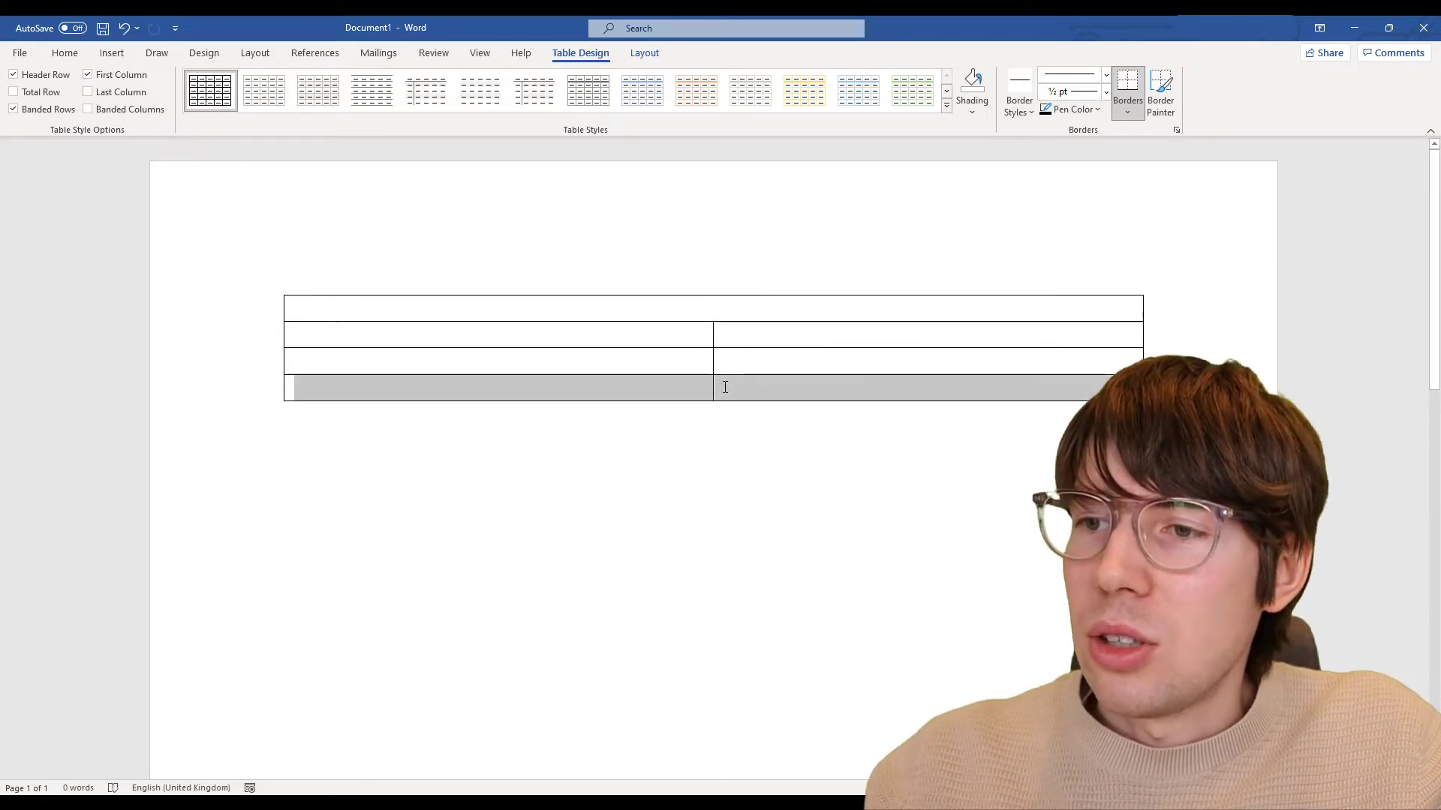
right_click(688, 393)
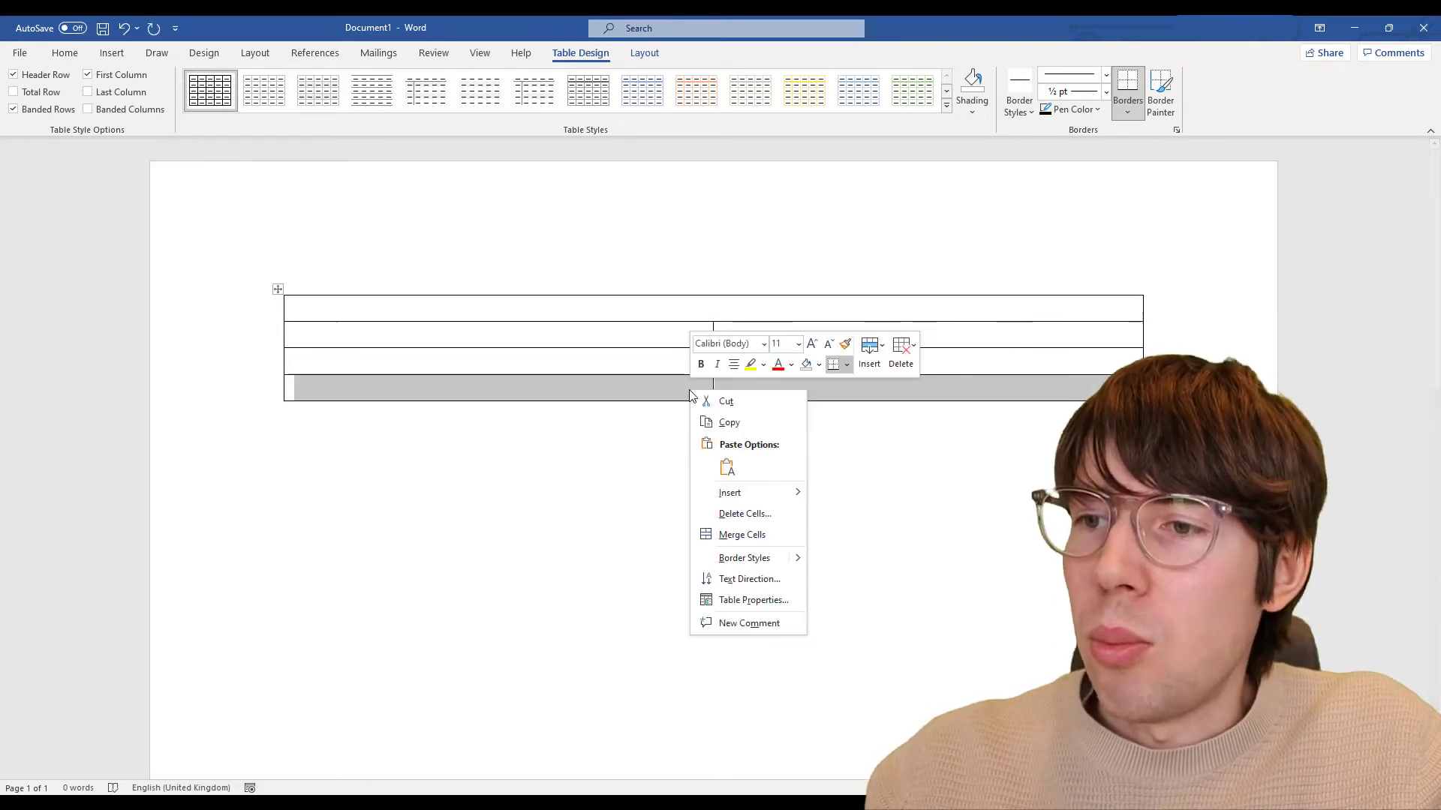
left_click(750, 535)
left_click(639, 338)
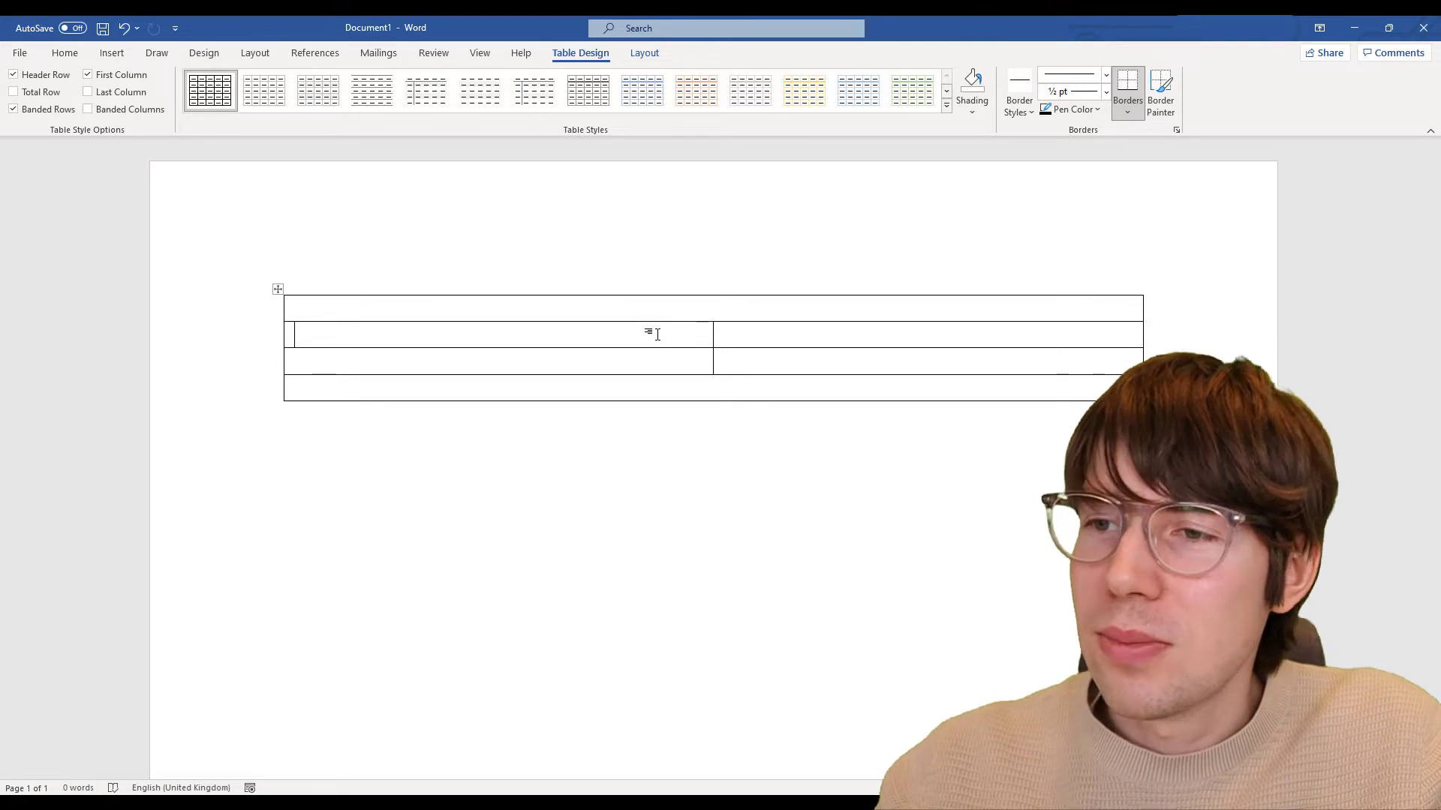
Step: Enter the title "Figure 1: Title of the figure" in the table's merged first row
left_click(660, 310)
type("F")
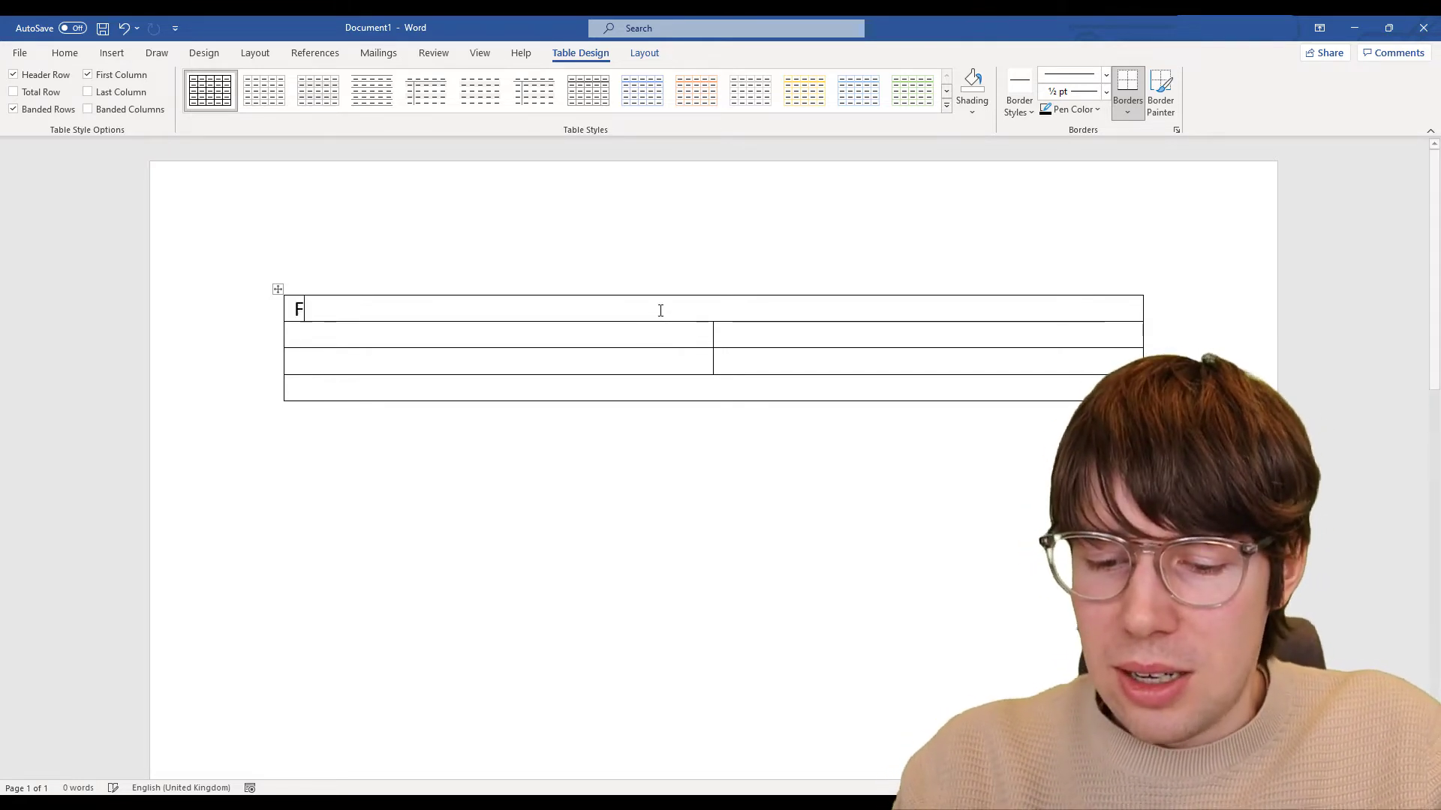
type("igure ")
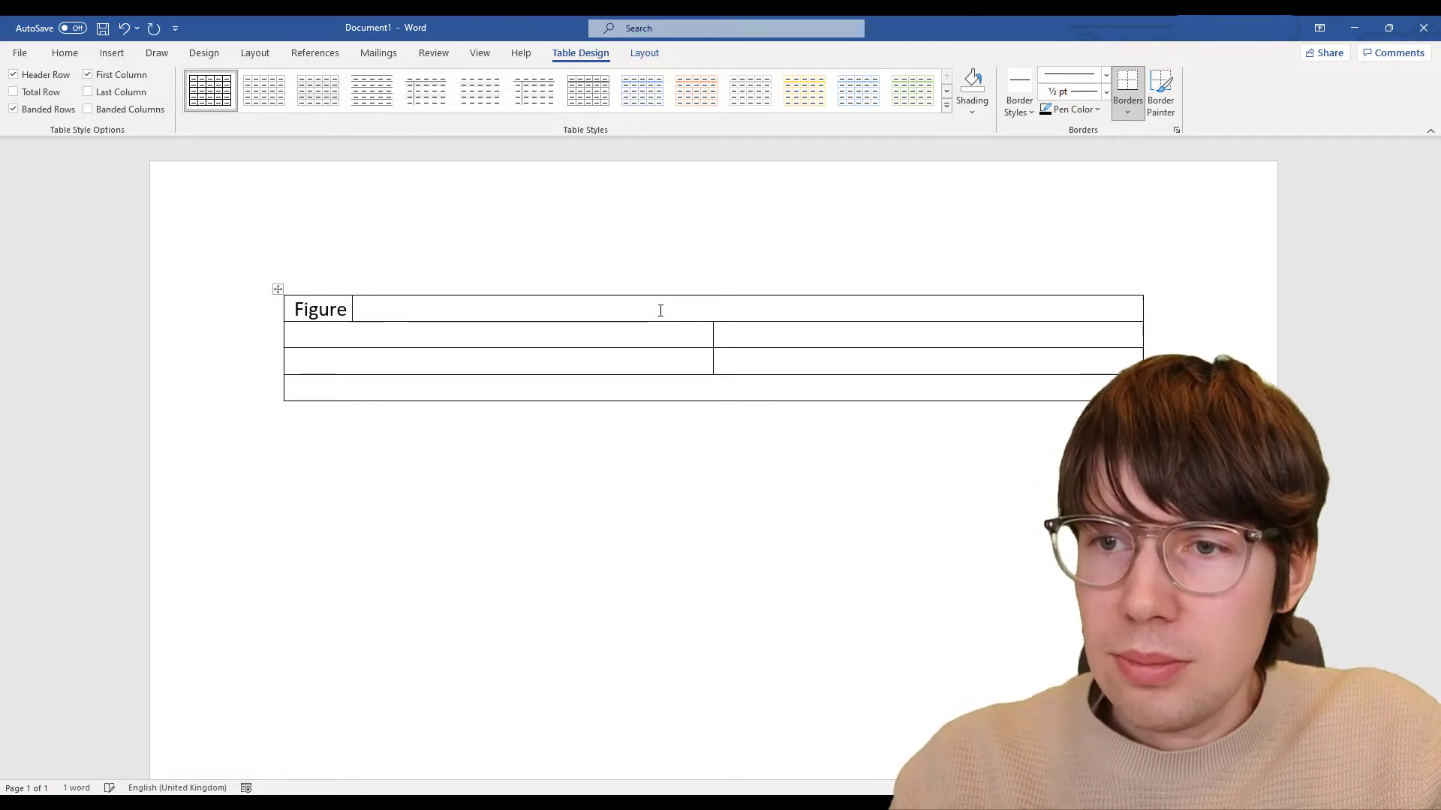
type("1>")
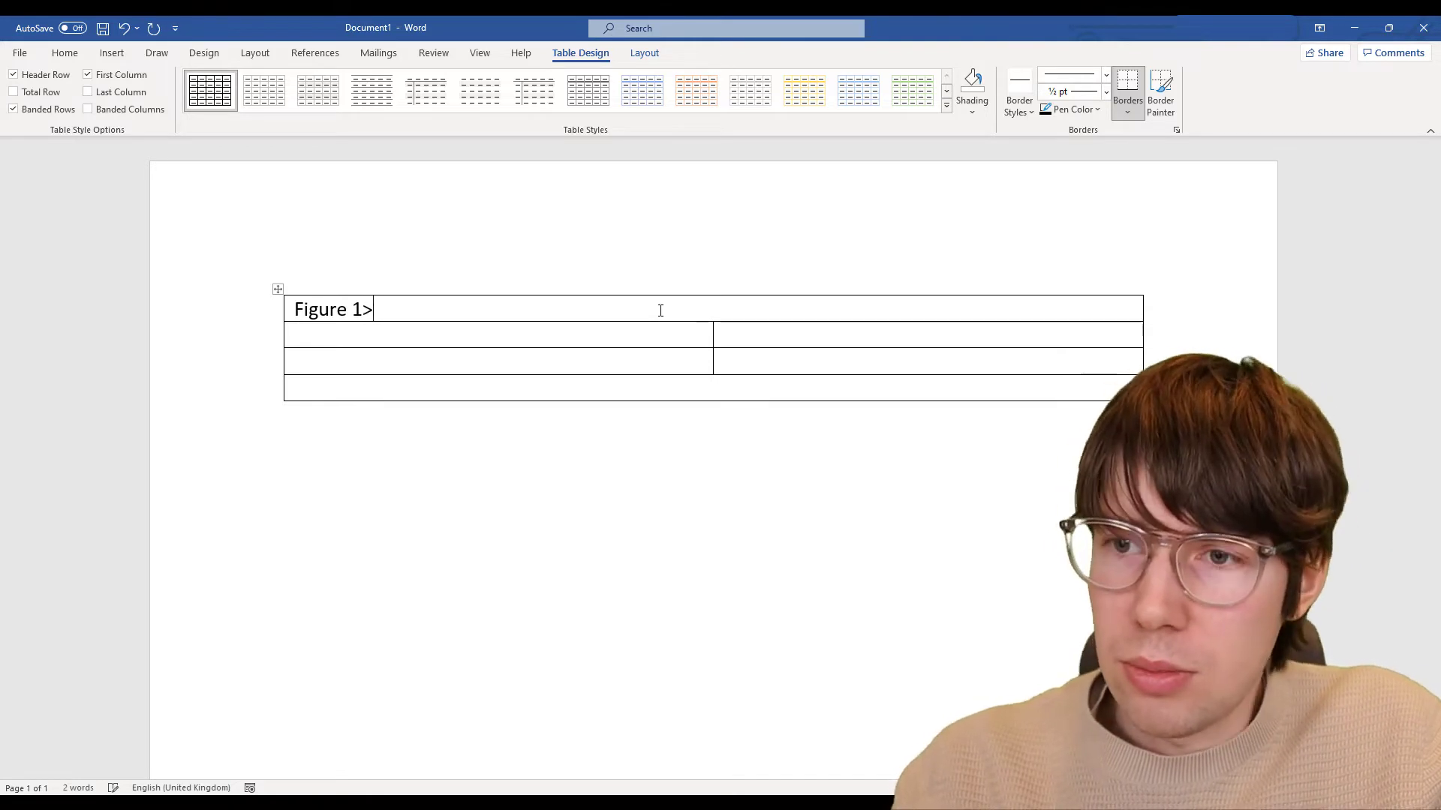
key("BackSpace")
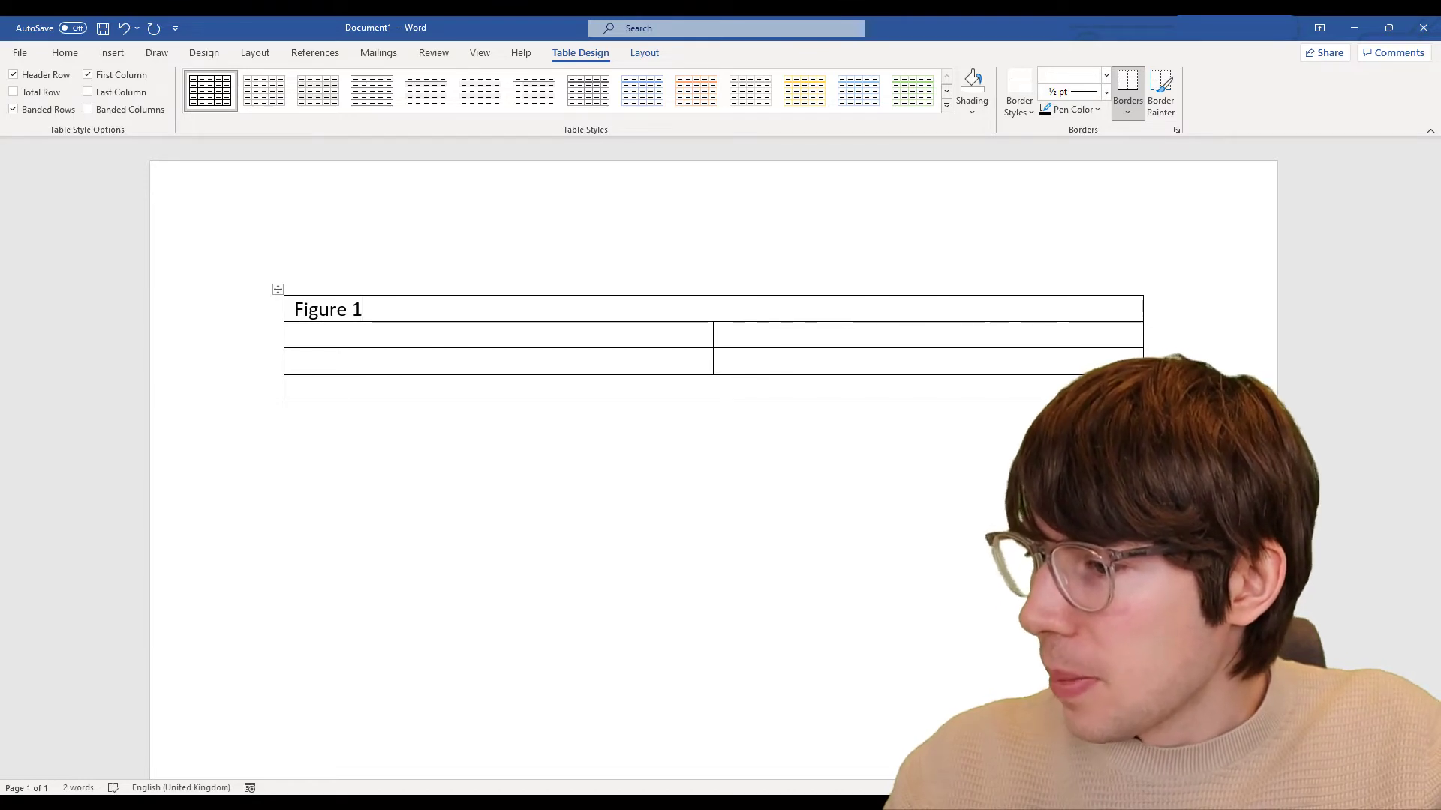
key("alt+shift")
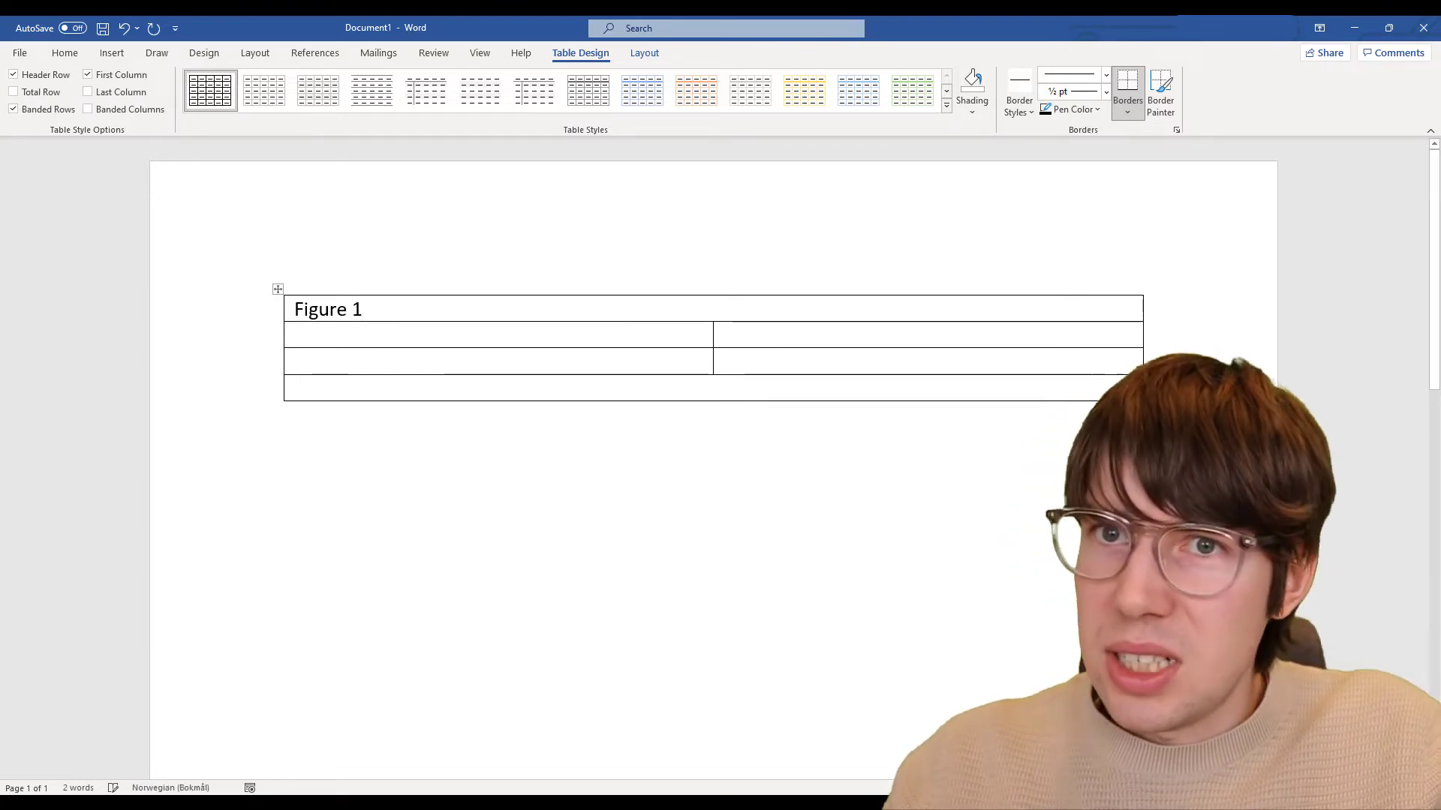
key("alt+shift")
type(": Titl")
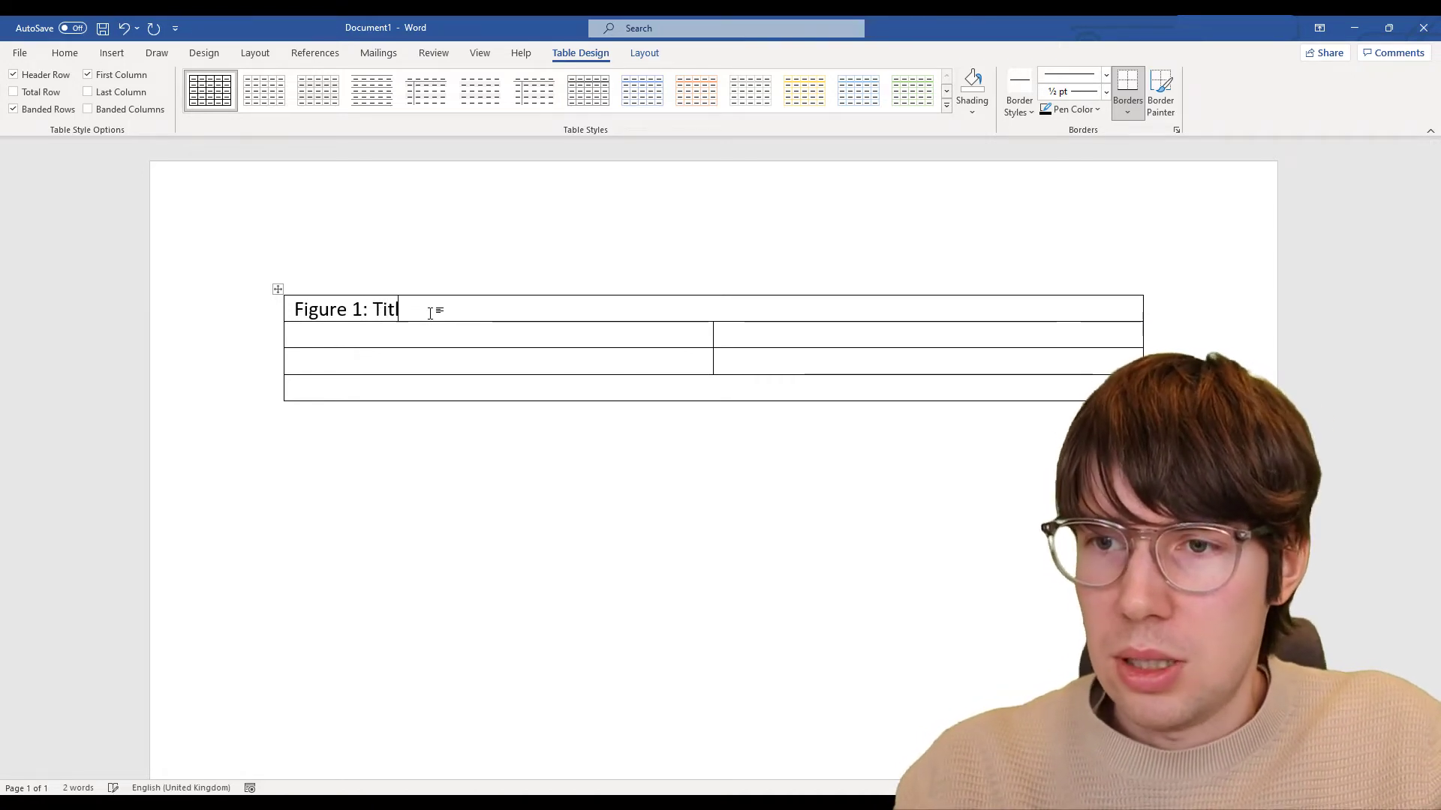
type("e of the figure")
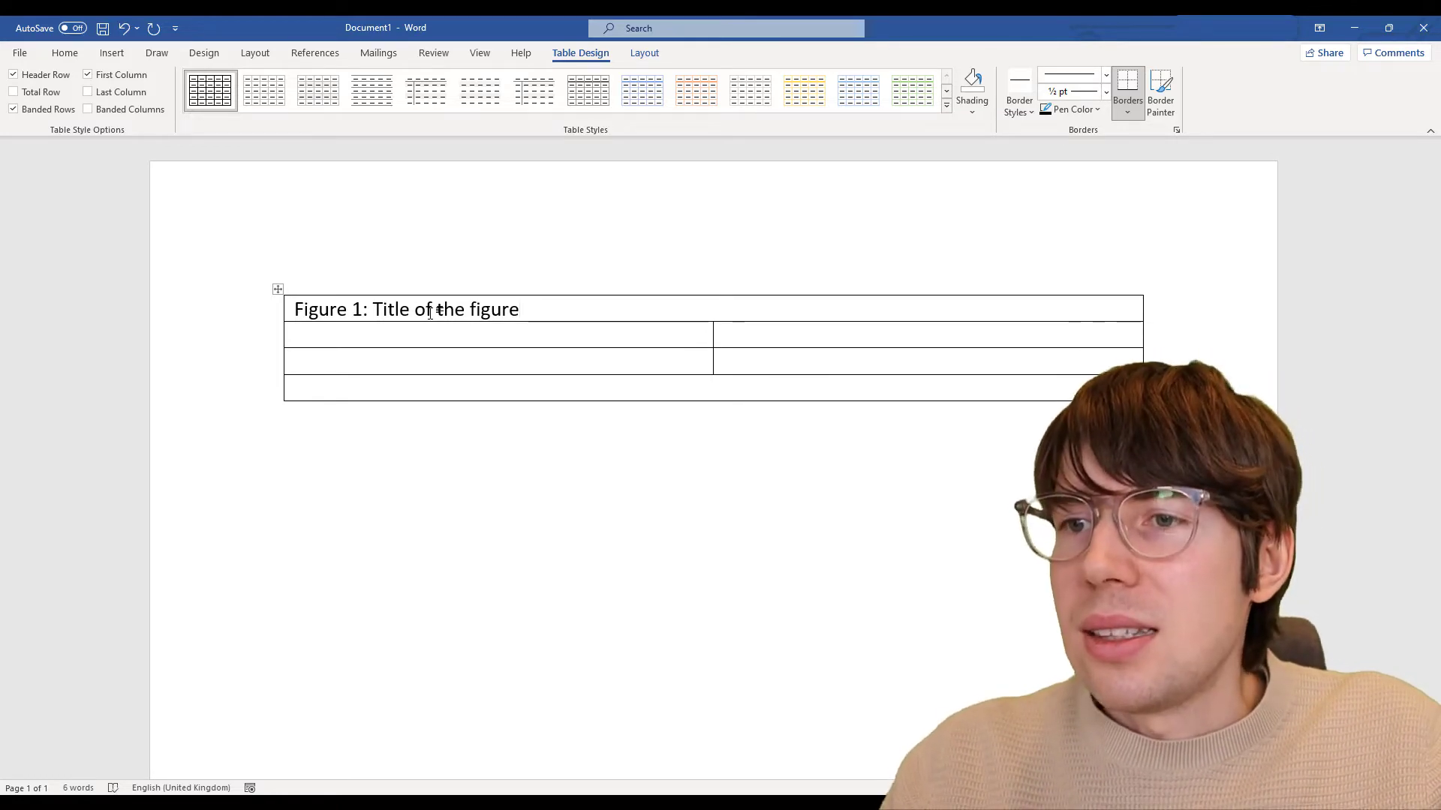
Step: Centre the figure title in its row and make only "Figure 1" bold
key("ctrl+e")
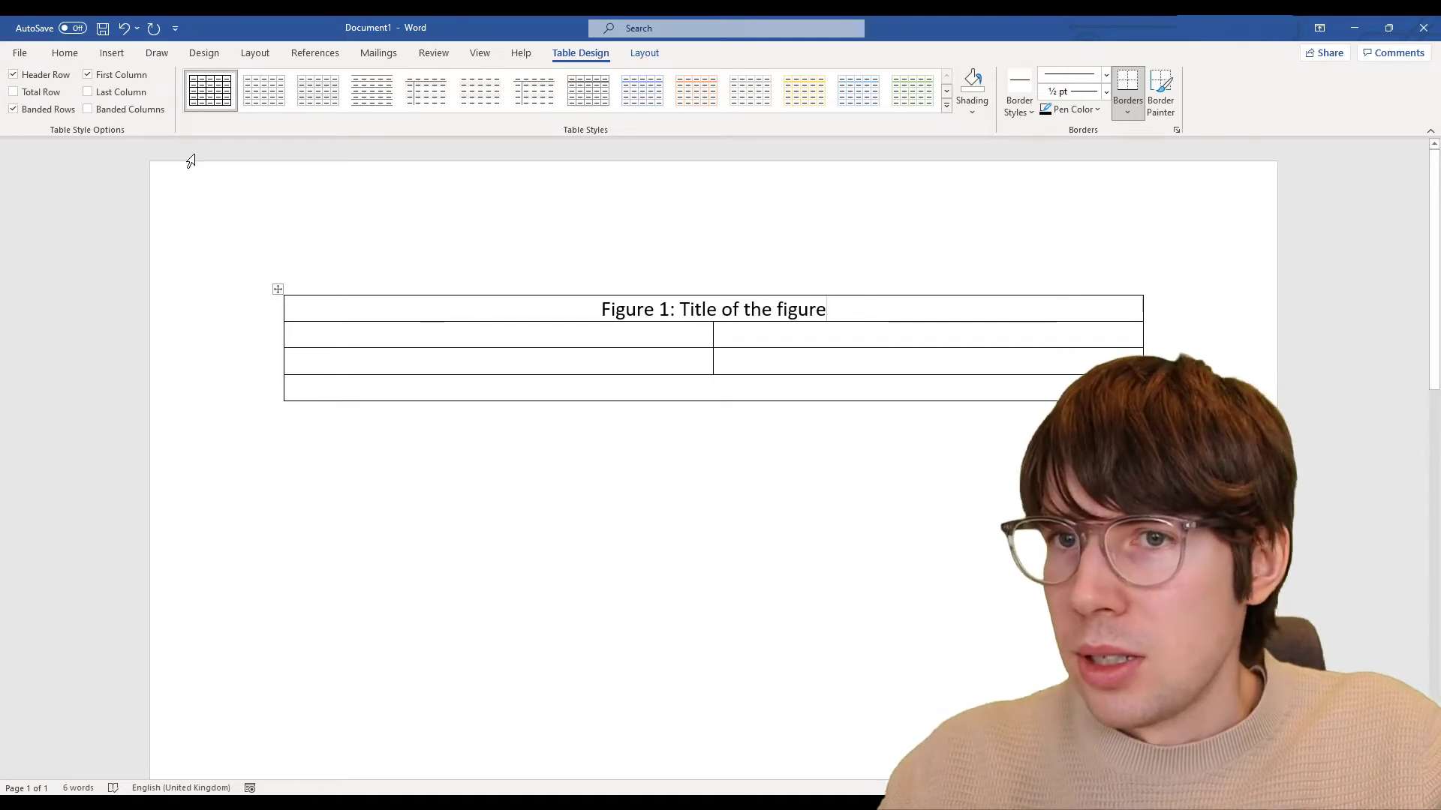
left_click(65, 53)
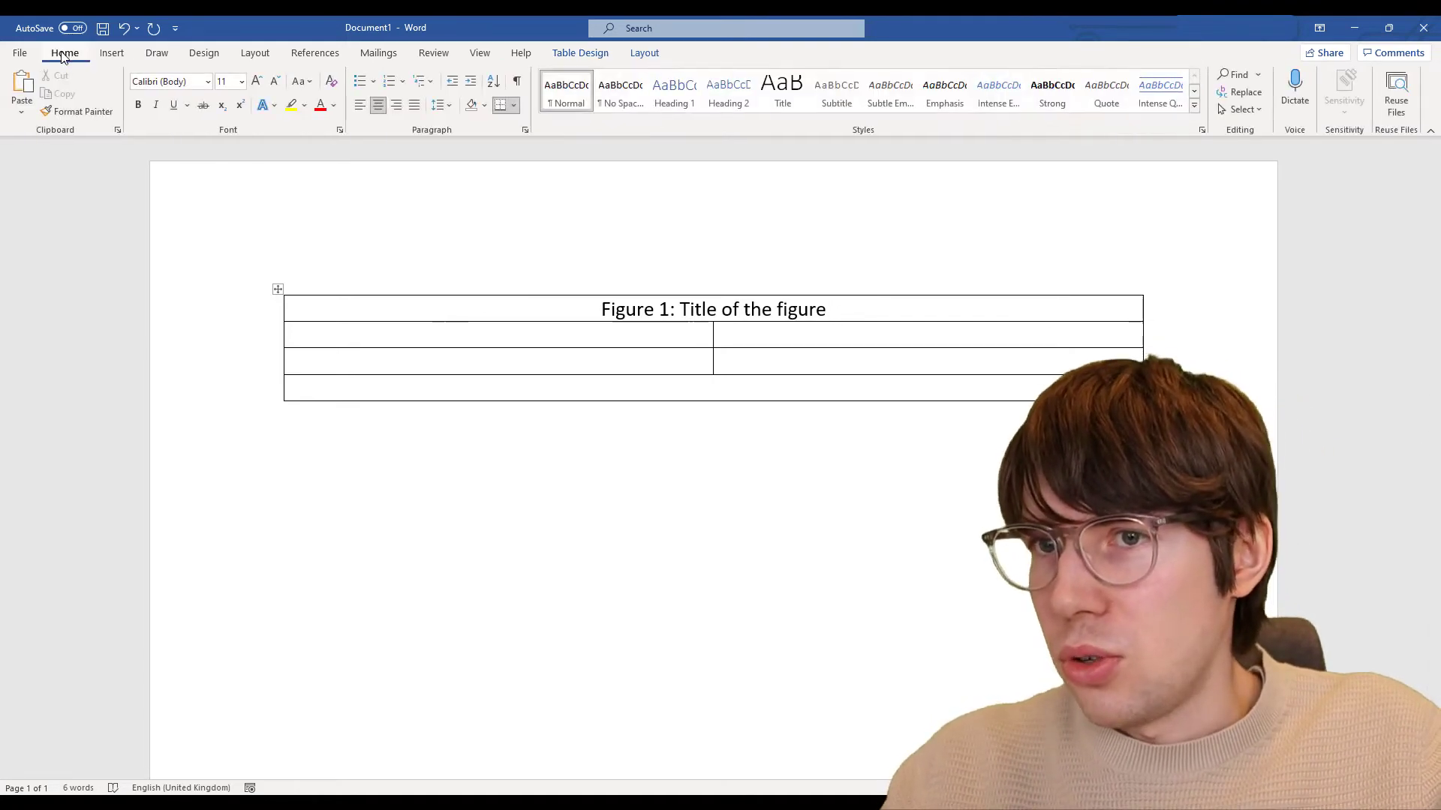
left_click(362, 105)
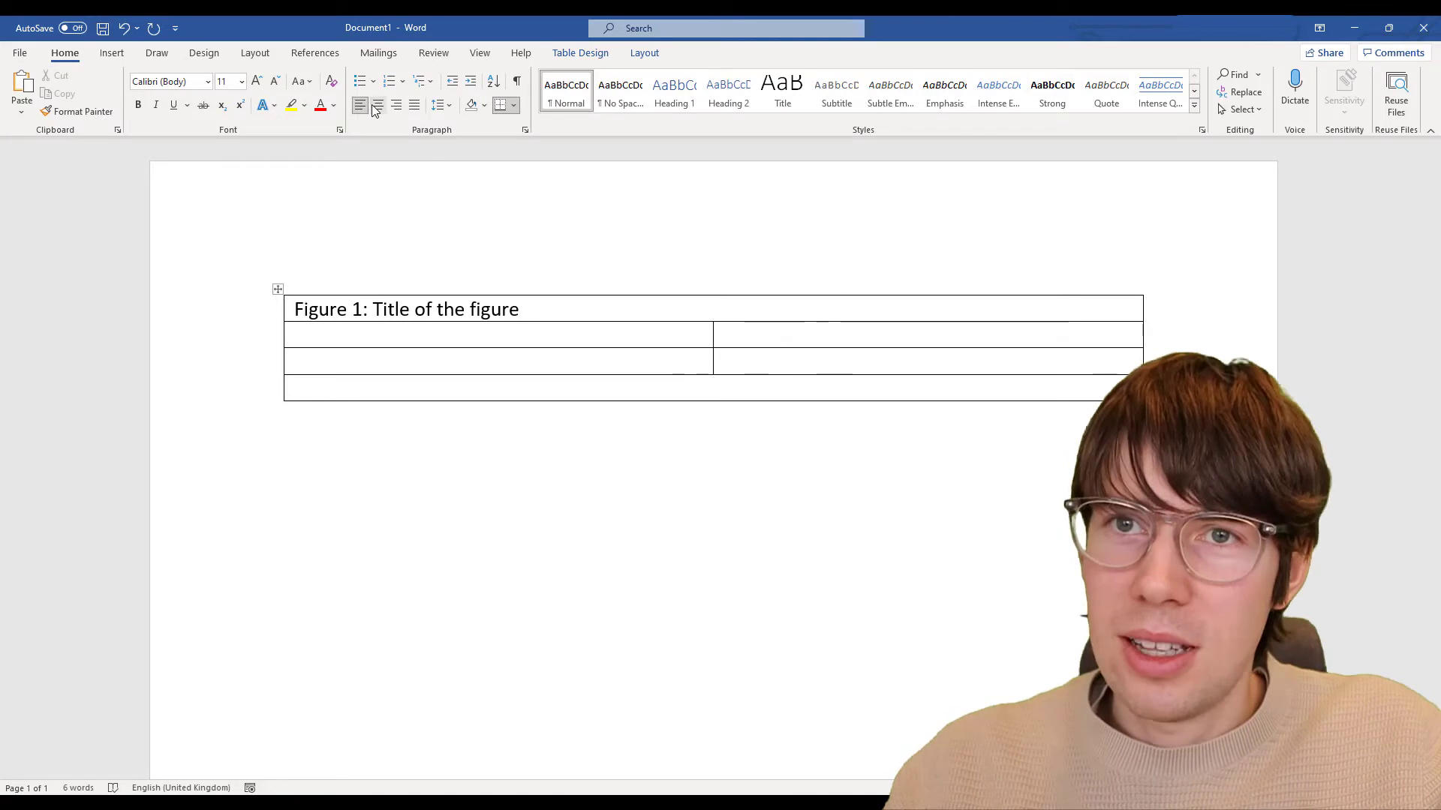
left_click(377, 106)
left_click_drag(640, 308, 671, 309)
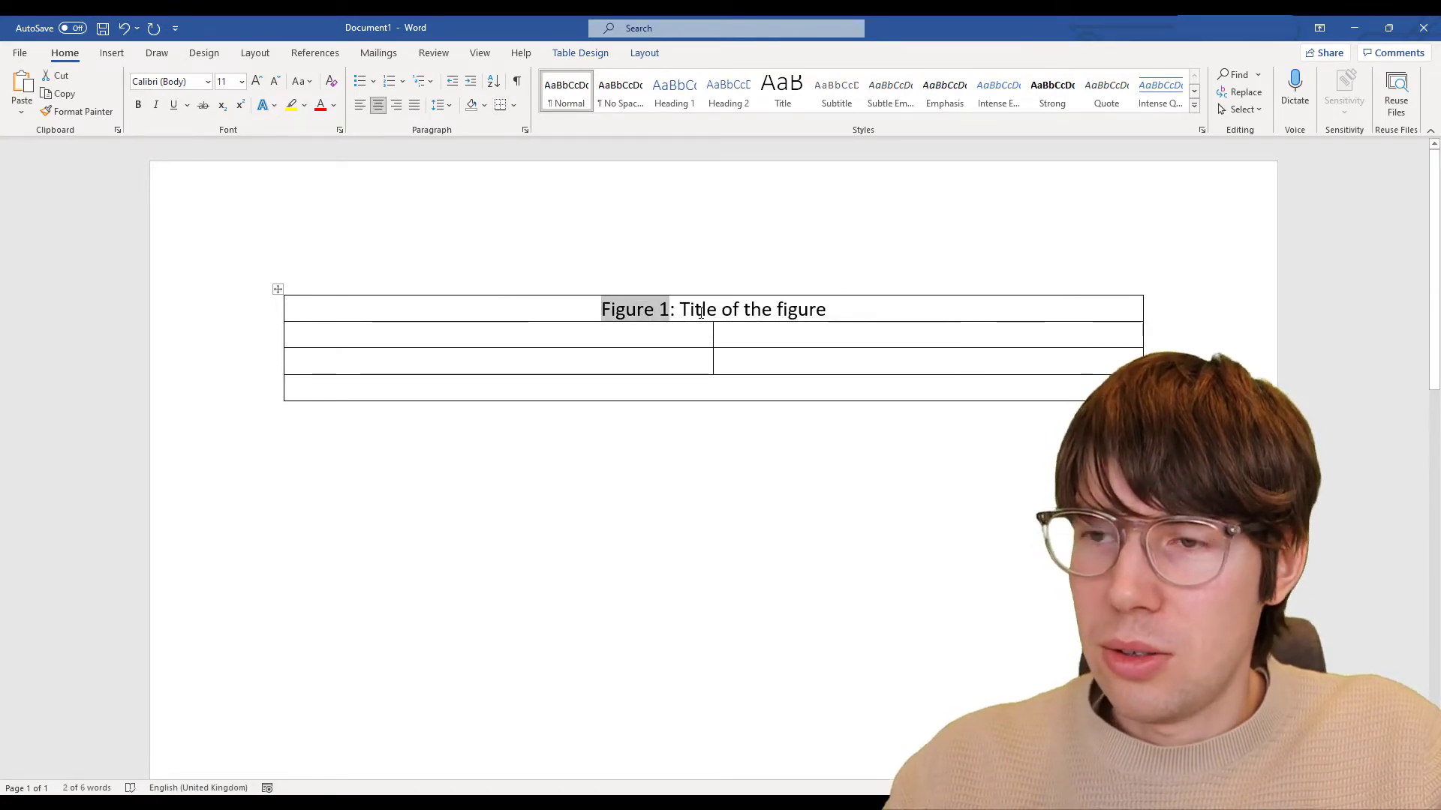
key("ctrl+b")
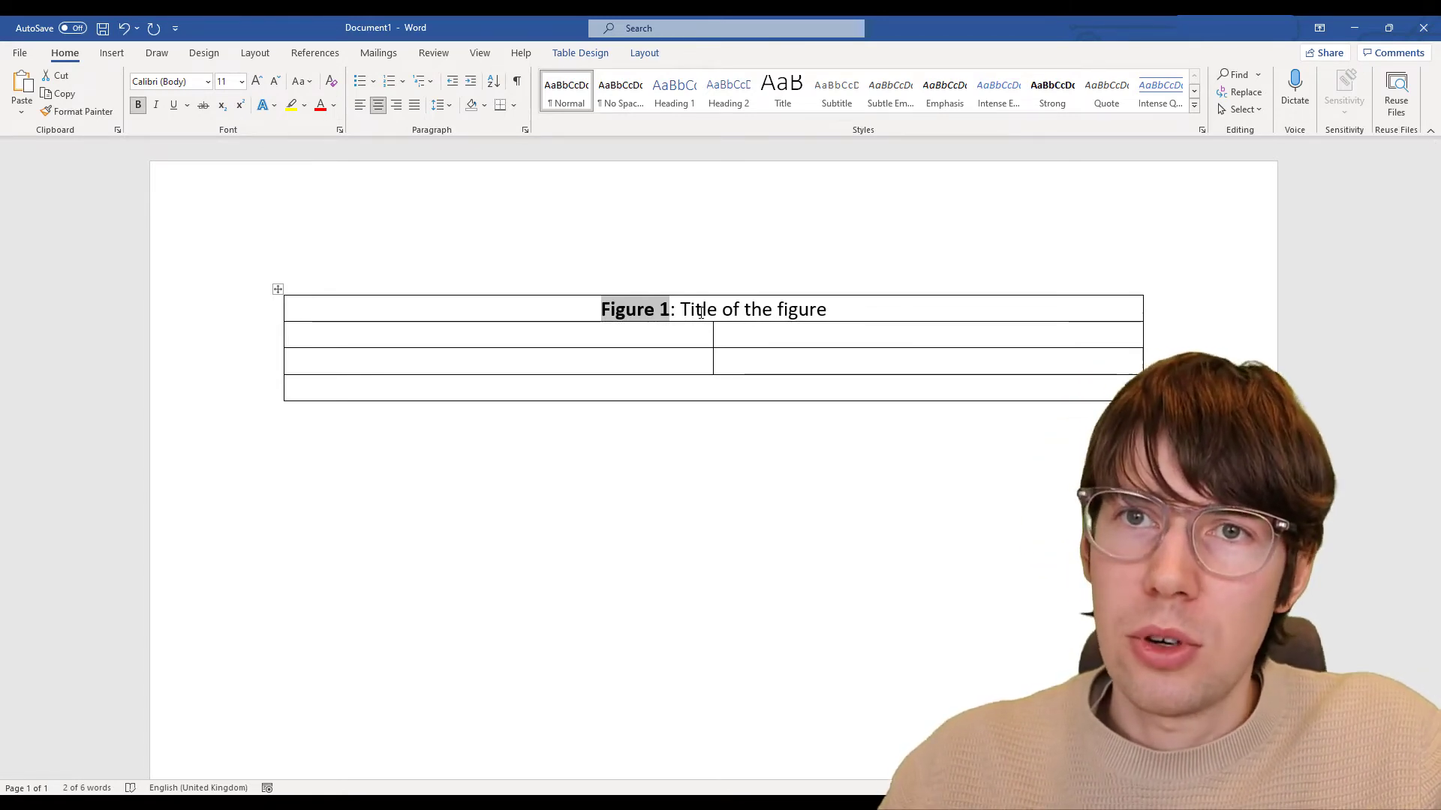
key("Right")
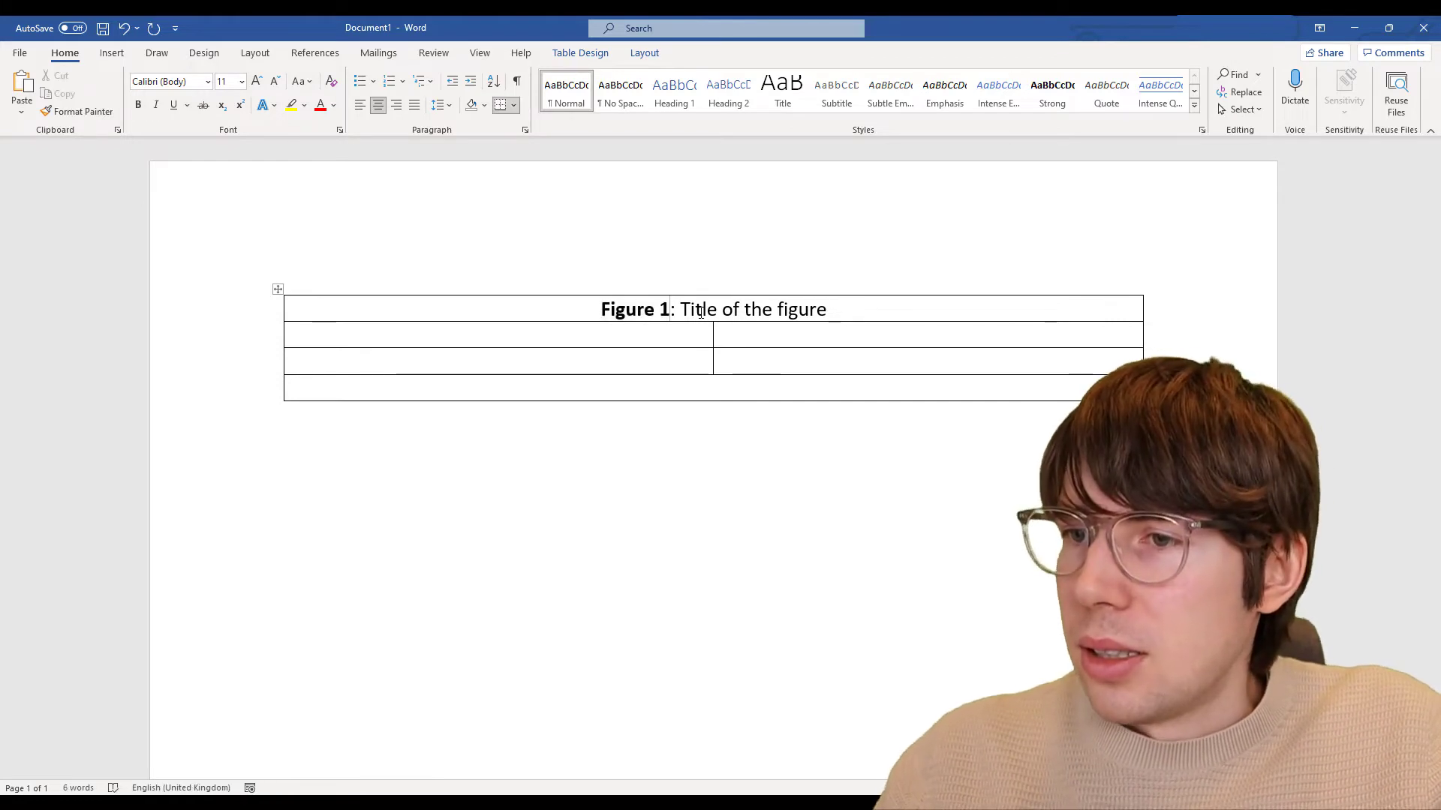
Step: Enter "Here is a description of the figure and sub figures...." in the table's merged last row
left_click(665, 391)
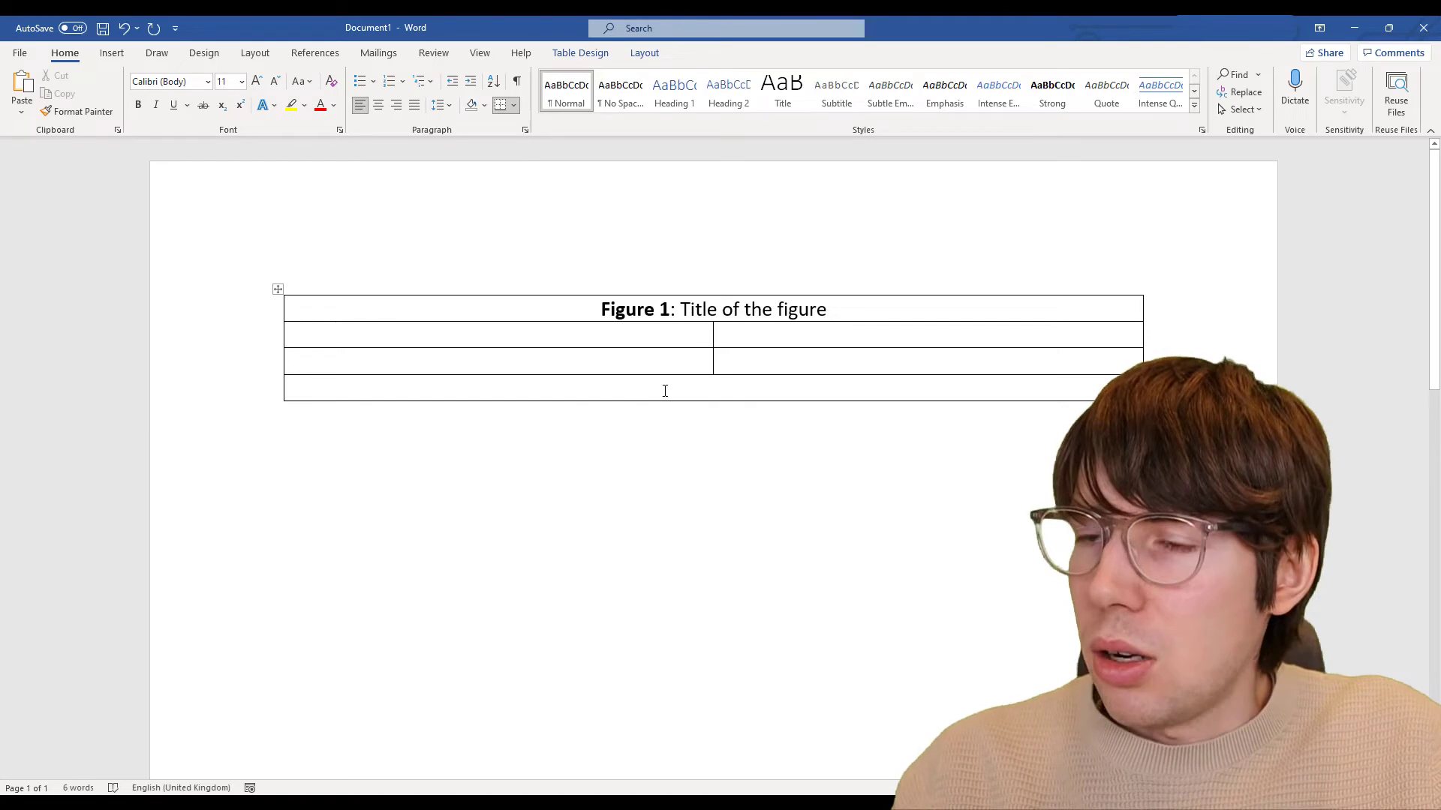
type("H")
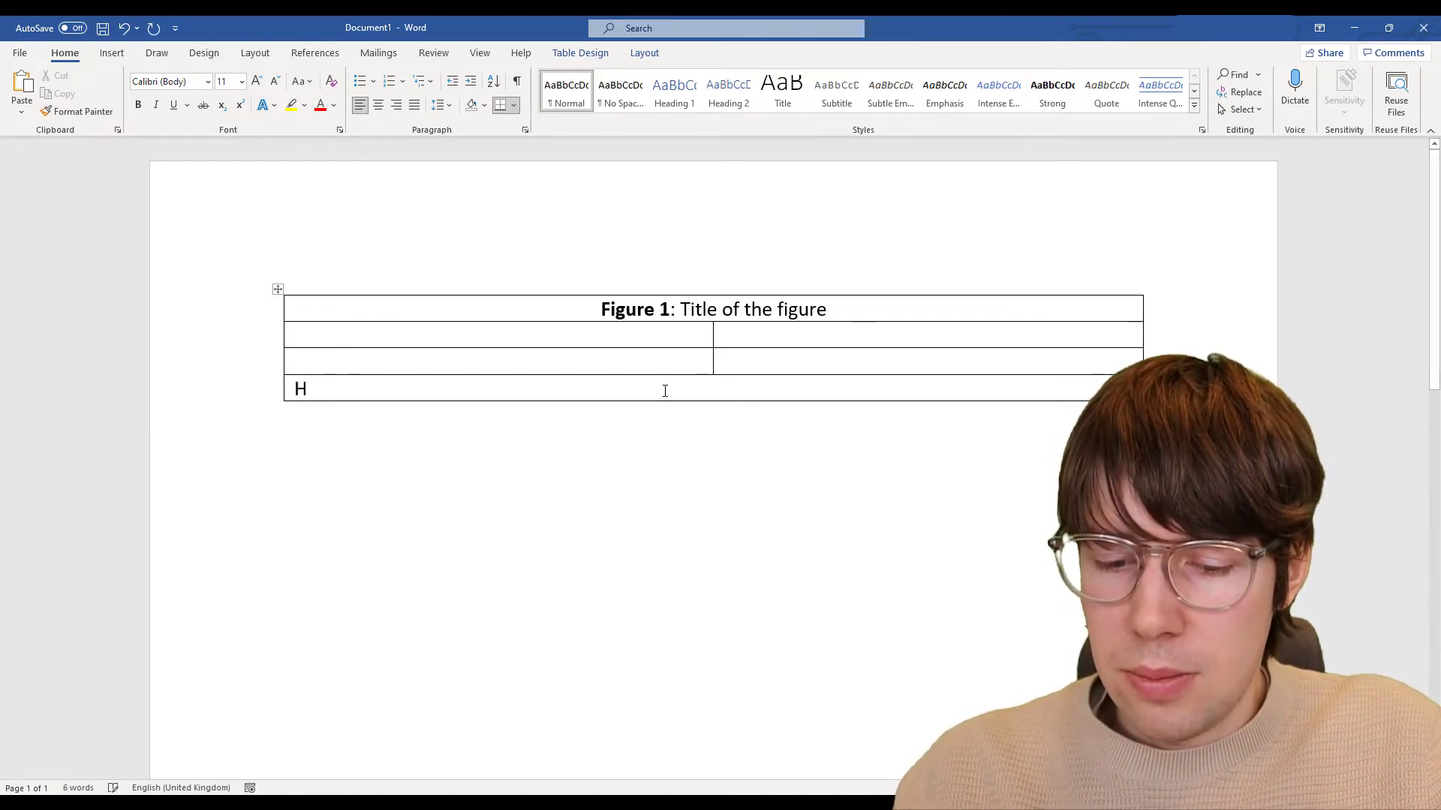
type("ere is a de")
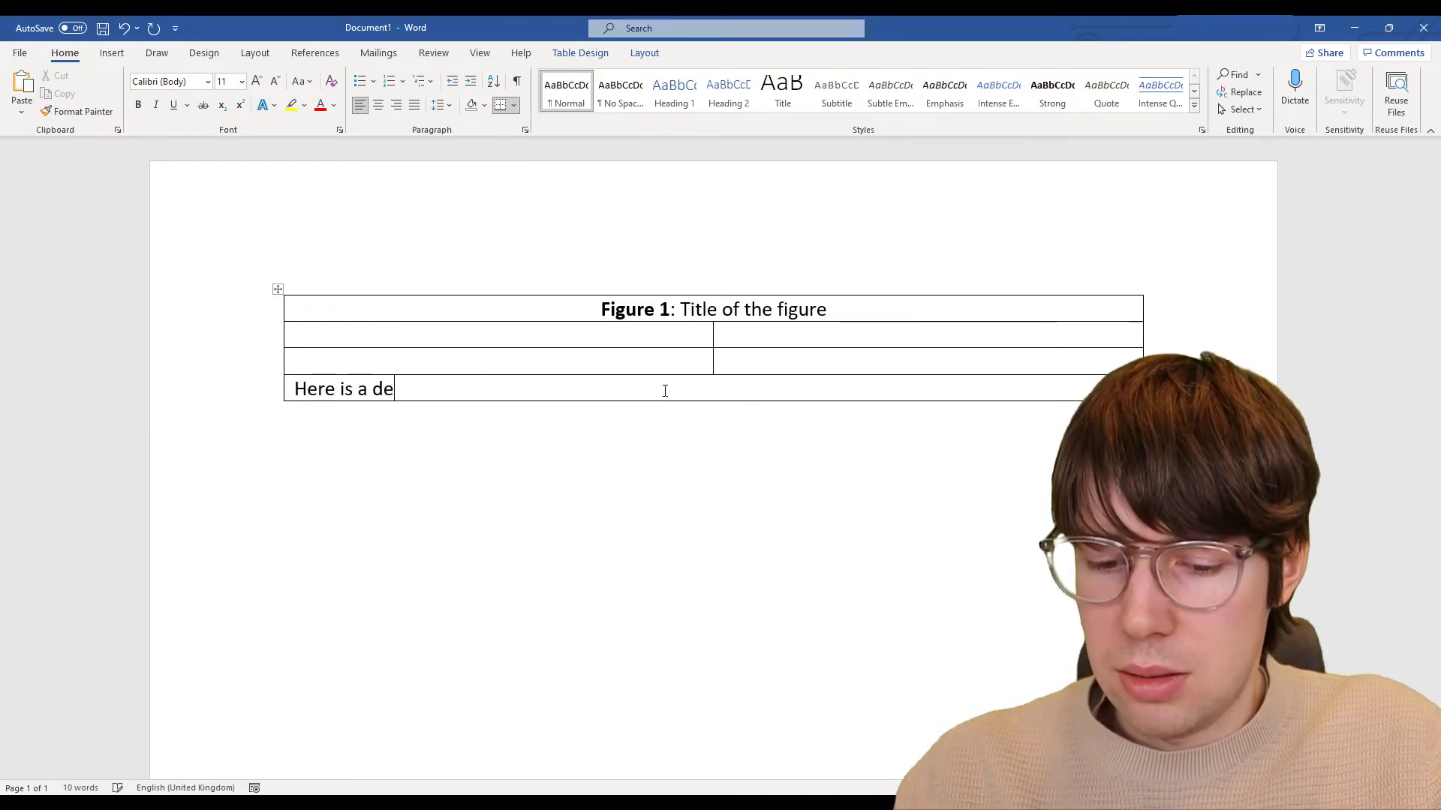
type("scription o")
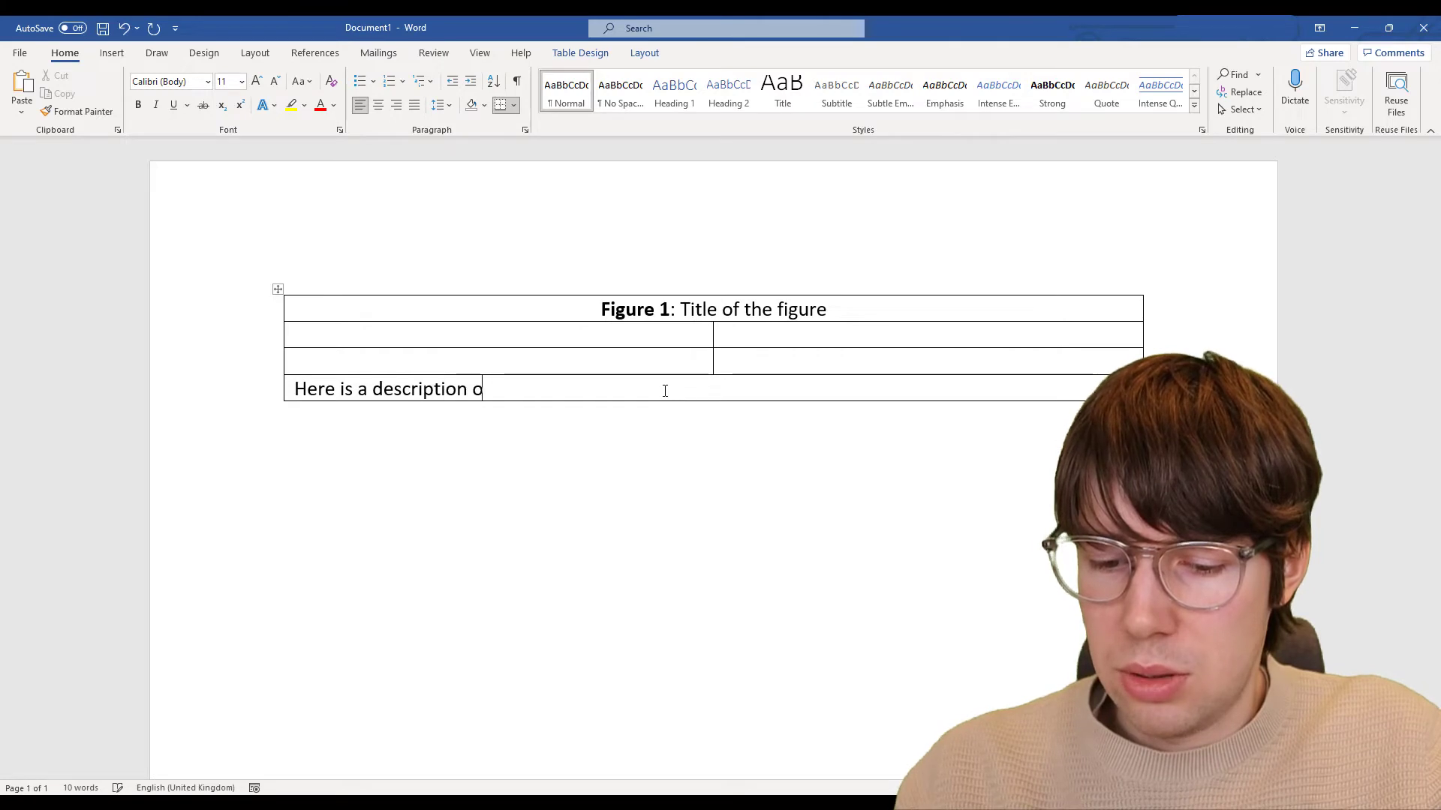
type("f the figure")
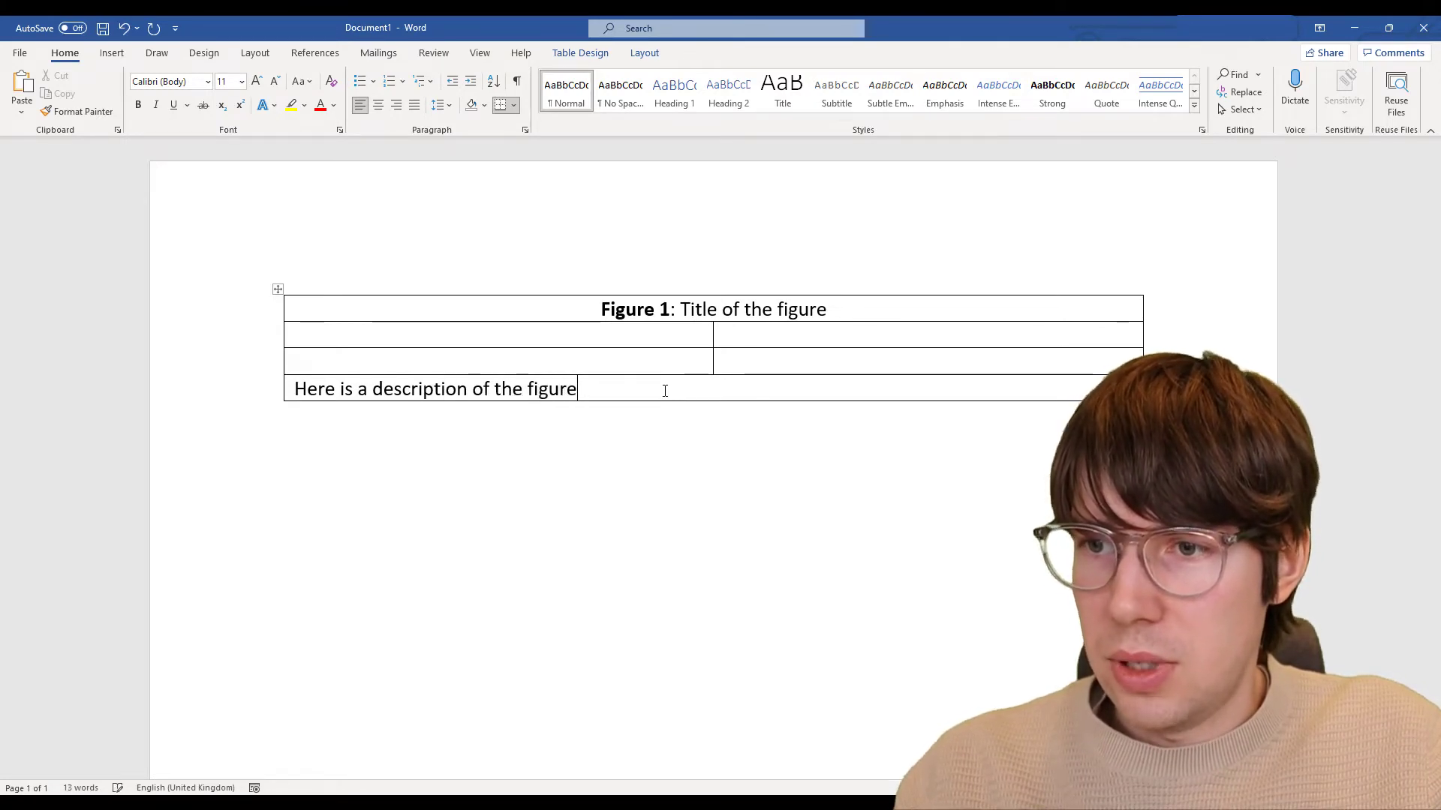
type(" and sub fig")
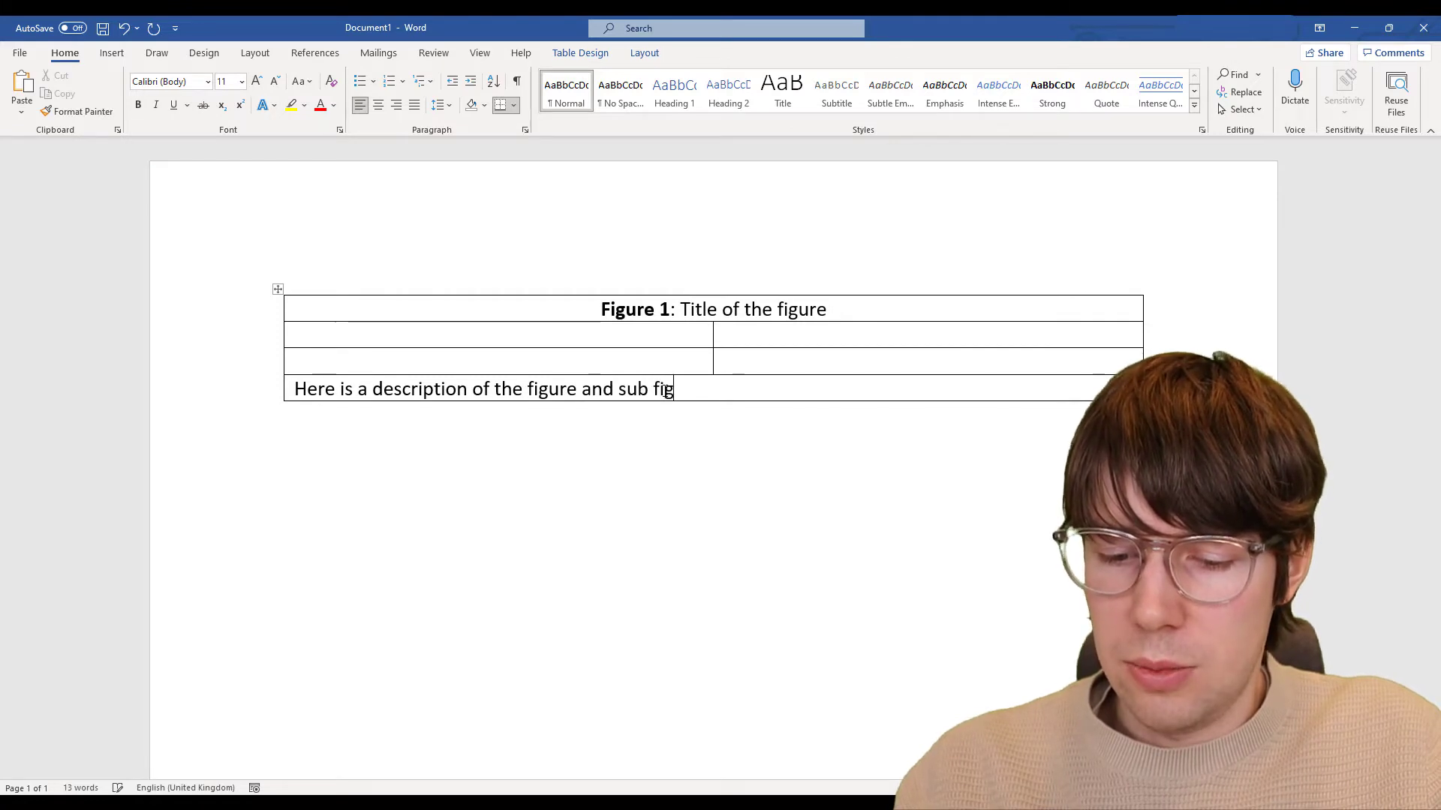
type("ures....")
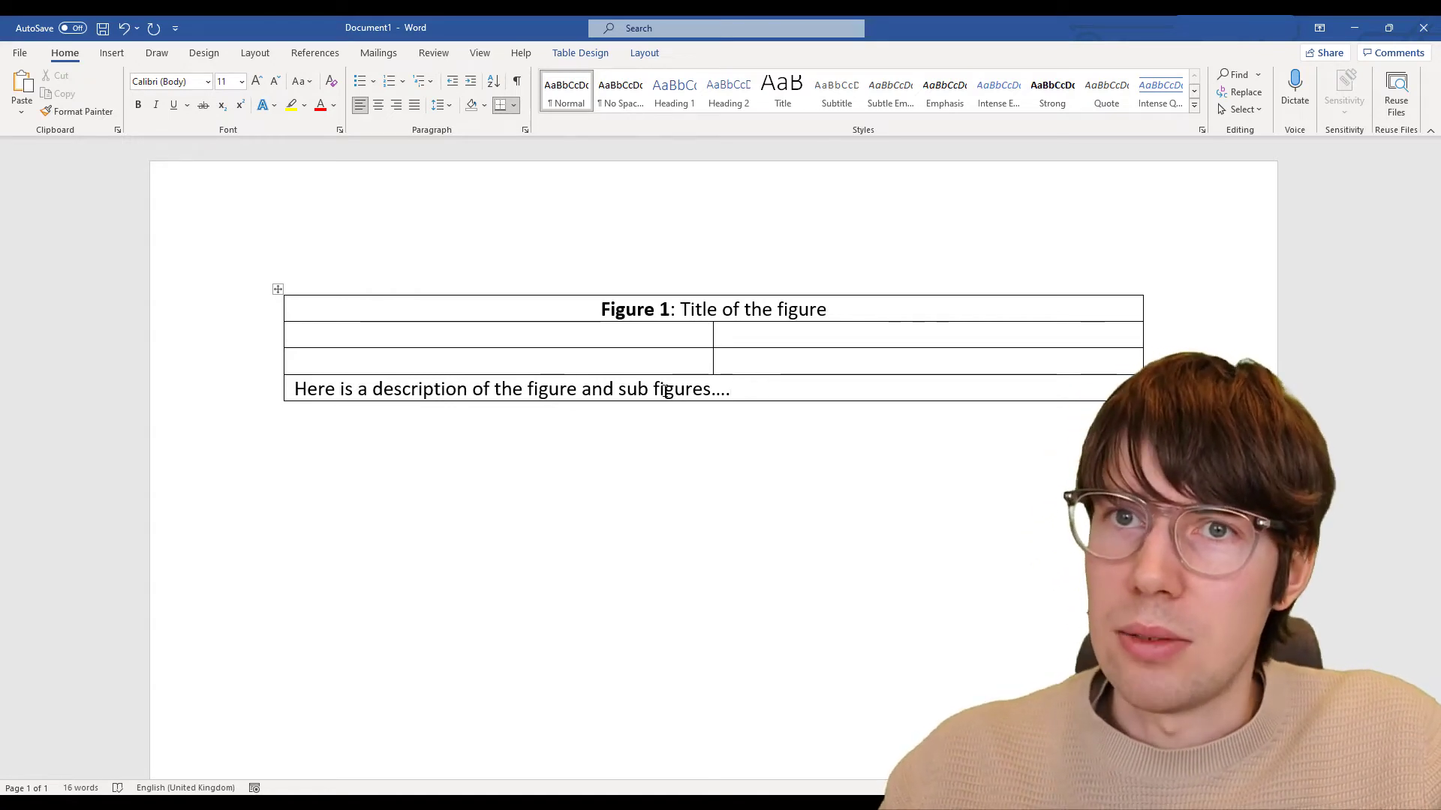
Step: Enter the sub-title "(a) Sub-title 1" in the first cell of the table's second row
left_click(643, 333)
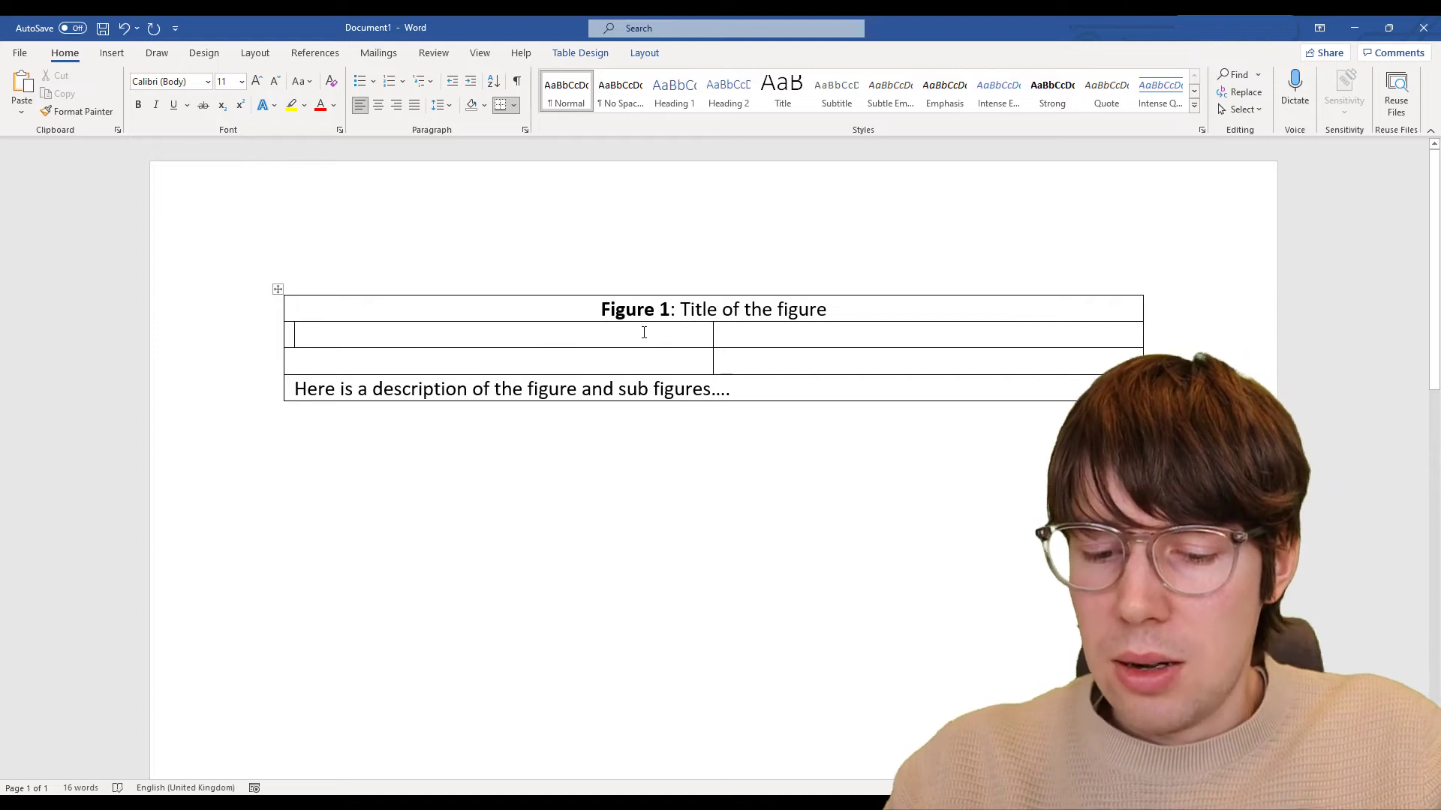
type("sub-title")
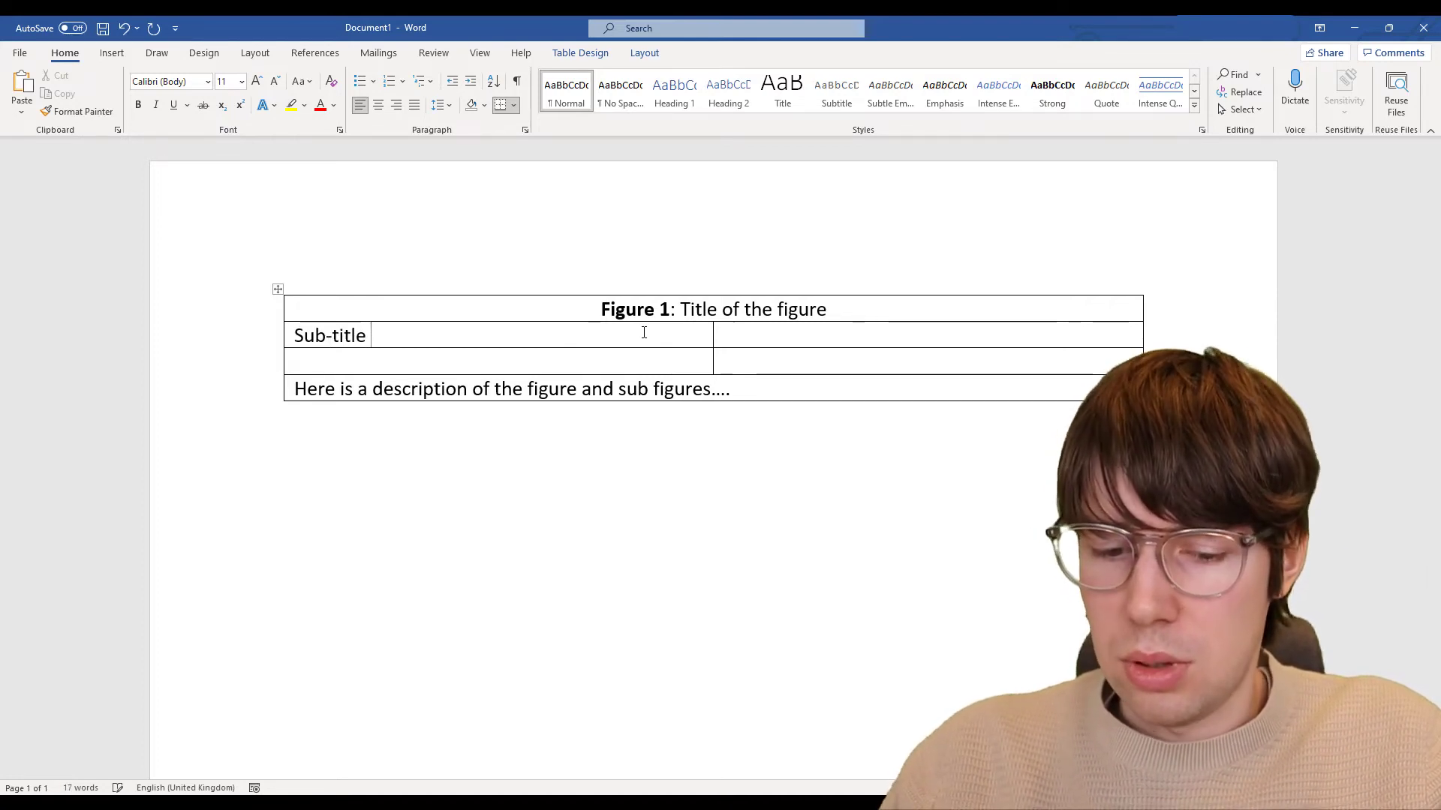
type(" 1")
key("Left")
key("Left")
key("Left")
key("Left")
key("Left")
key("Left")
key("Left")
key("Left")
key("Home")
type("()")
key("Left")
key("Left")
type("a")
Step: Centre the first sub-title in its cell and make its "(a)" label bold
key("ctrl+e")
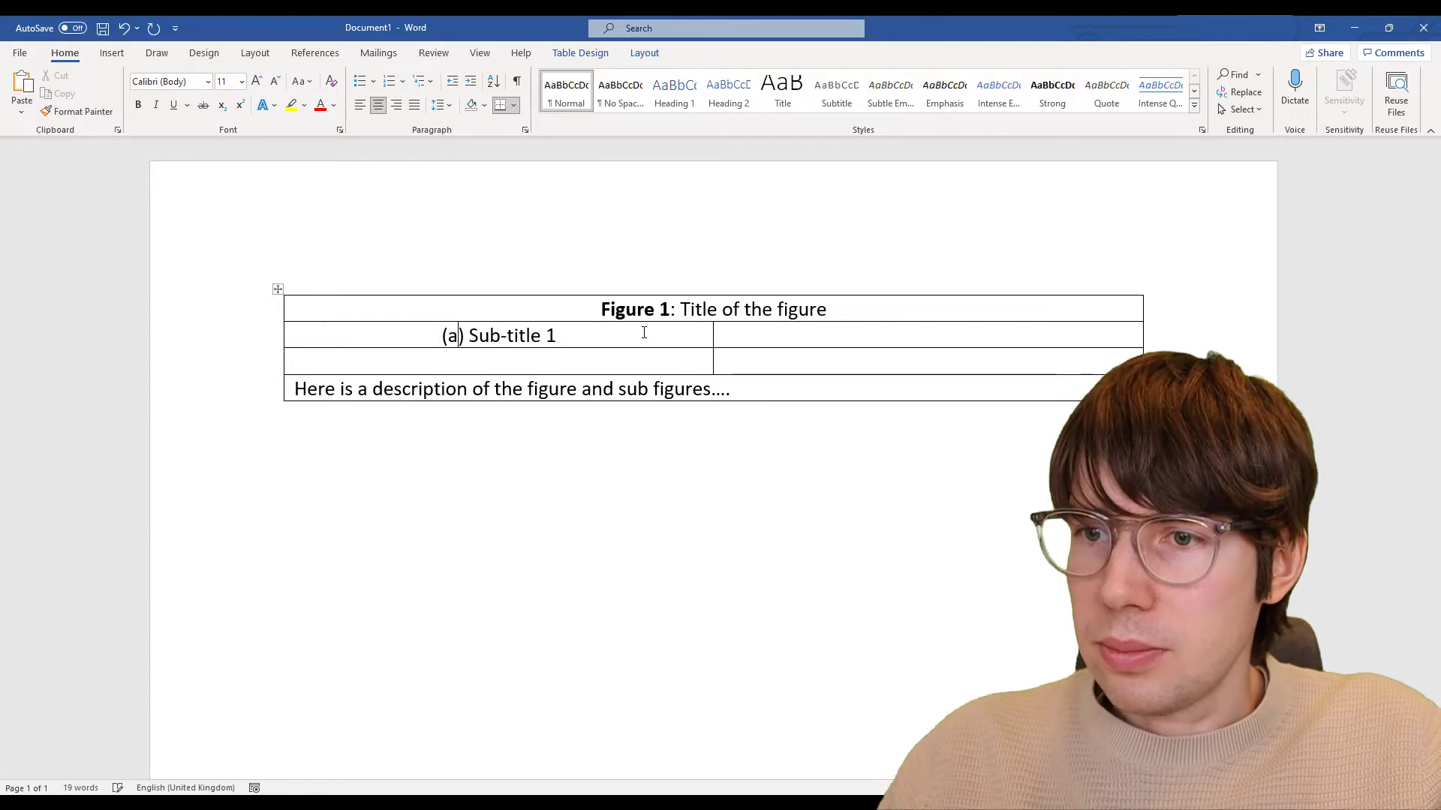
key("Right")
key("shift+Home")
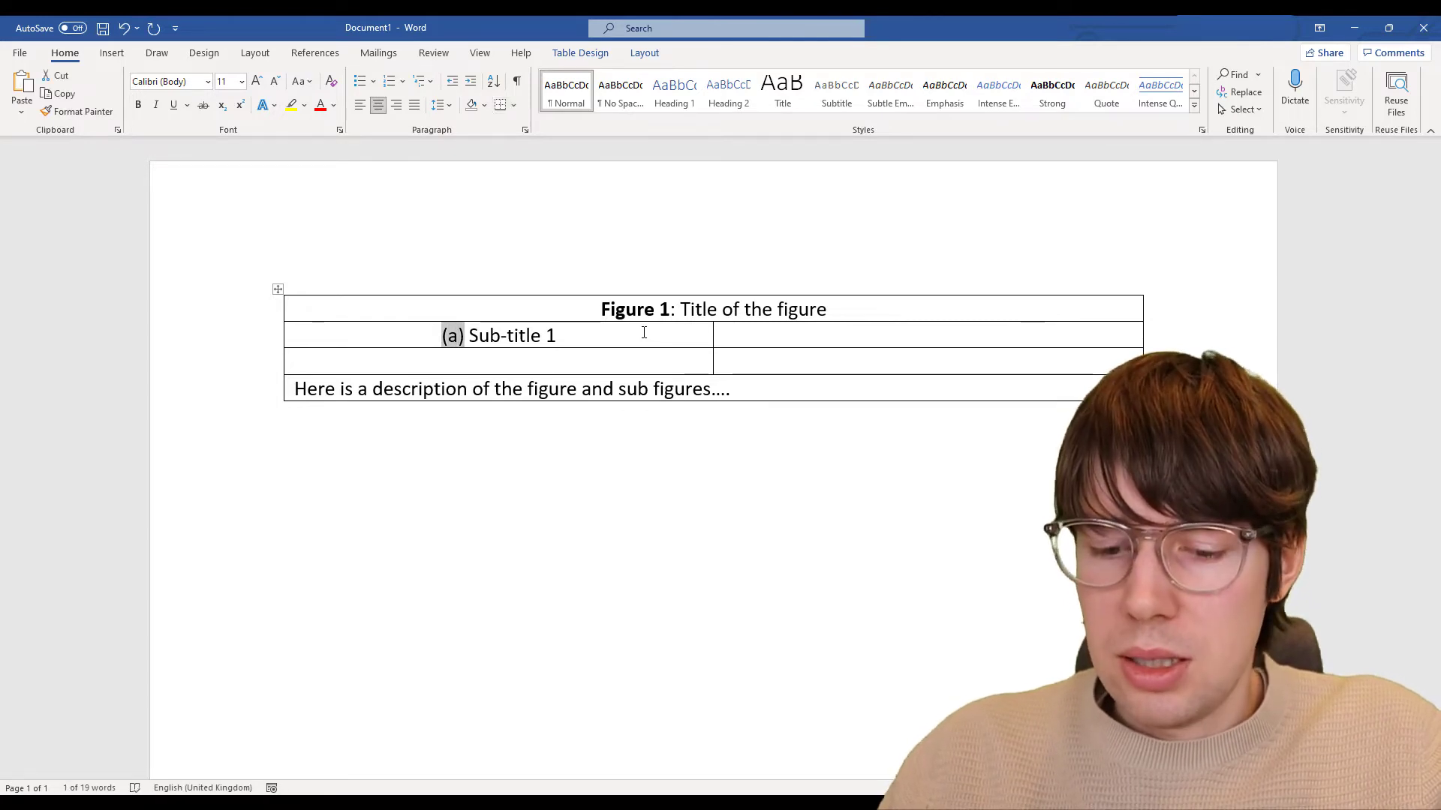
key("ctrl+b")
Step: Enter the sub-title "(b) Sub-title 2" in the second cell of the table's second row
left_click(770, 338)
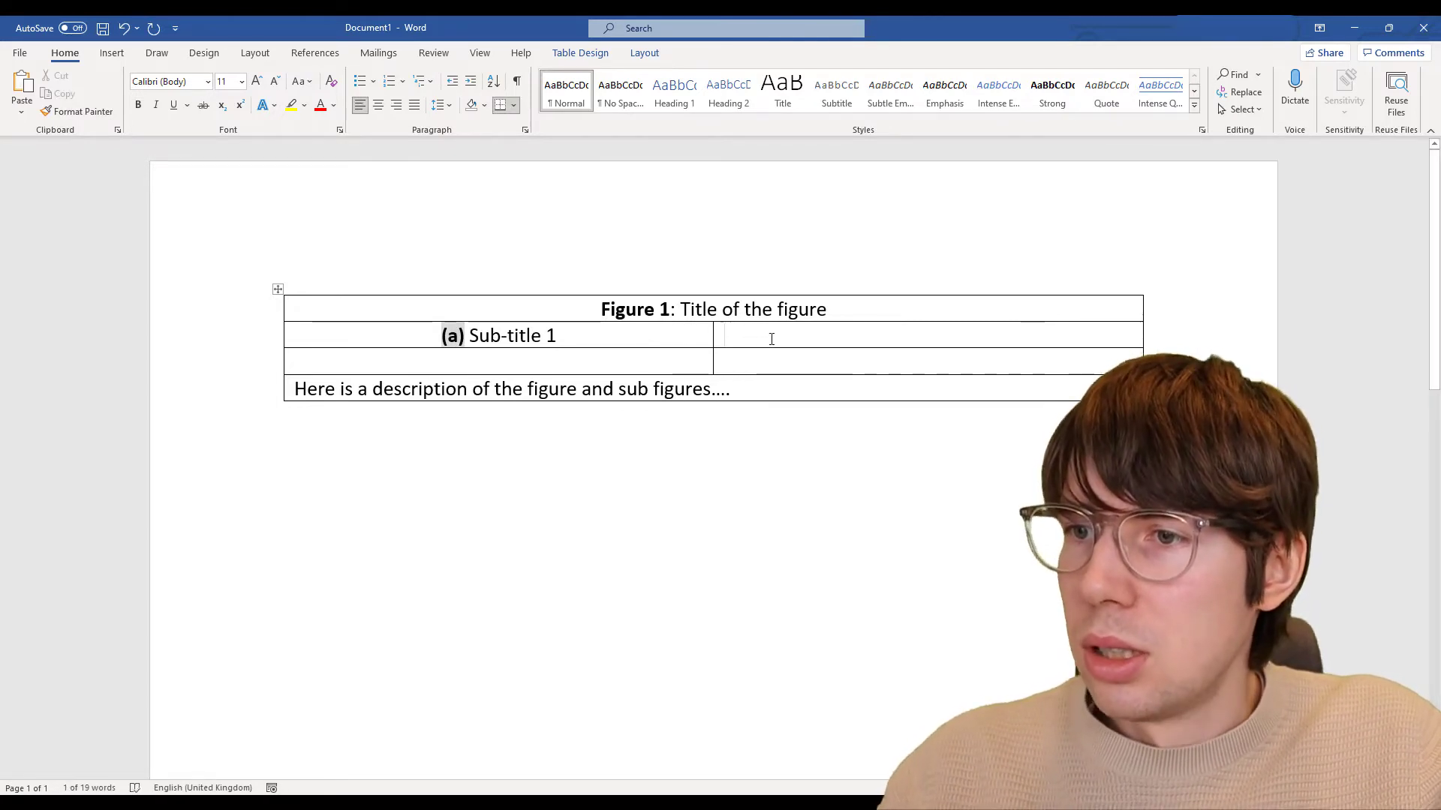
type("Sub-")
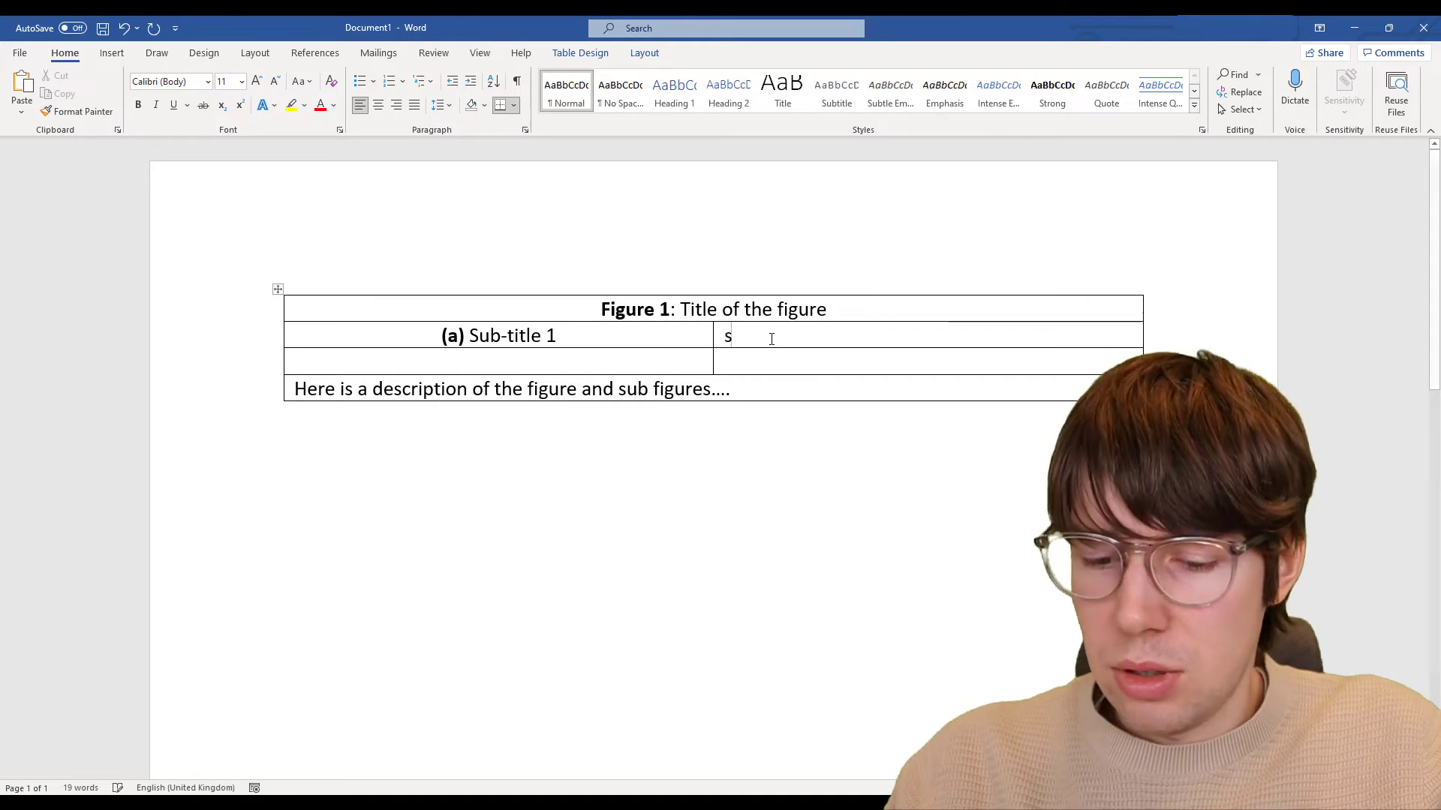
type("title 2")
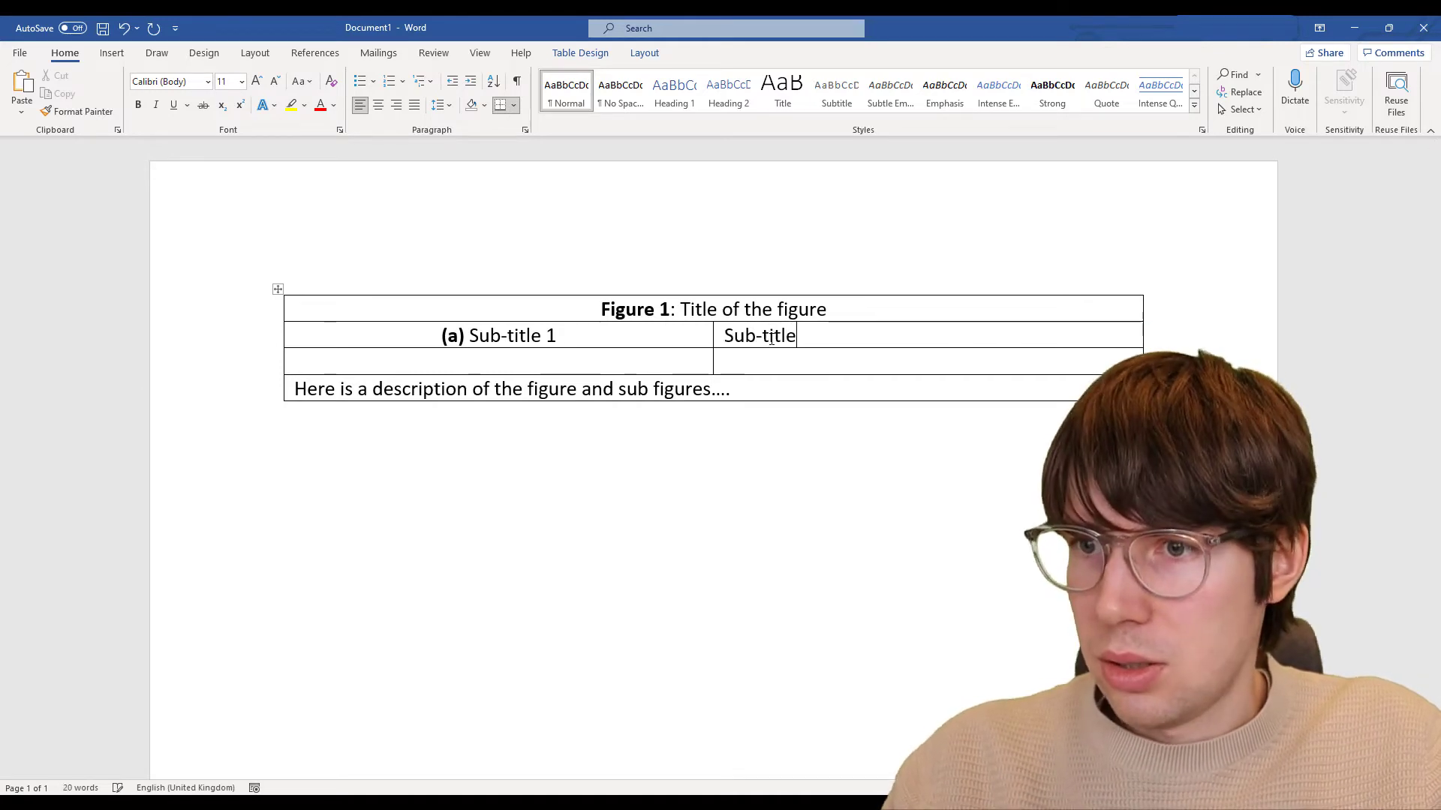
key("ctrl+Left")
key("ctrl+Left")
key("ctrl+Left")
key("ctrl+Left")
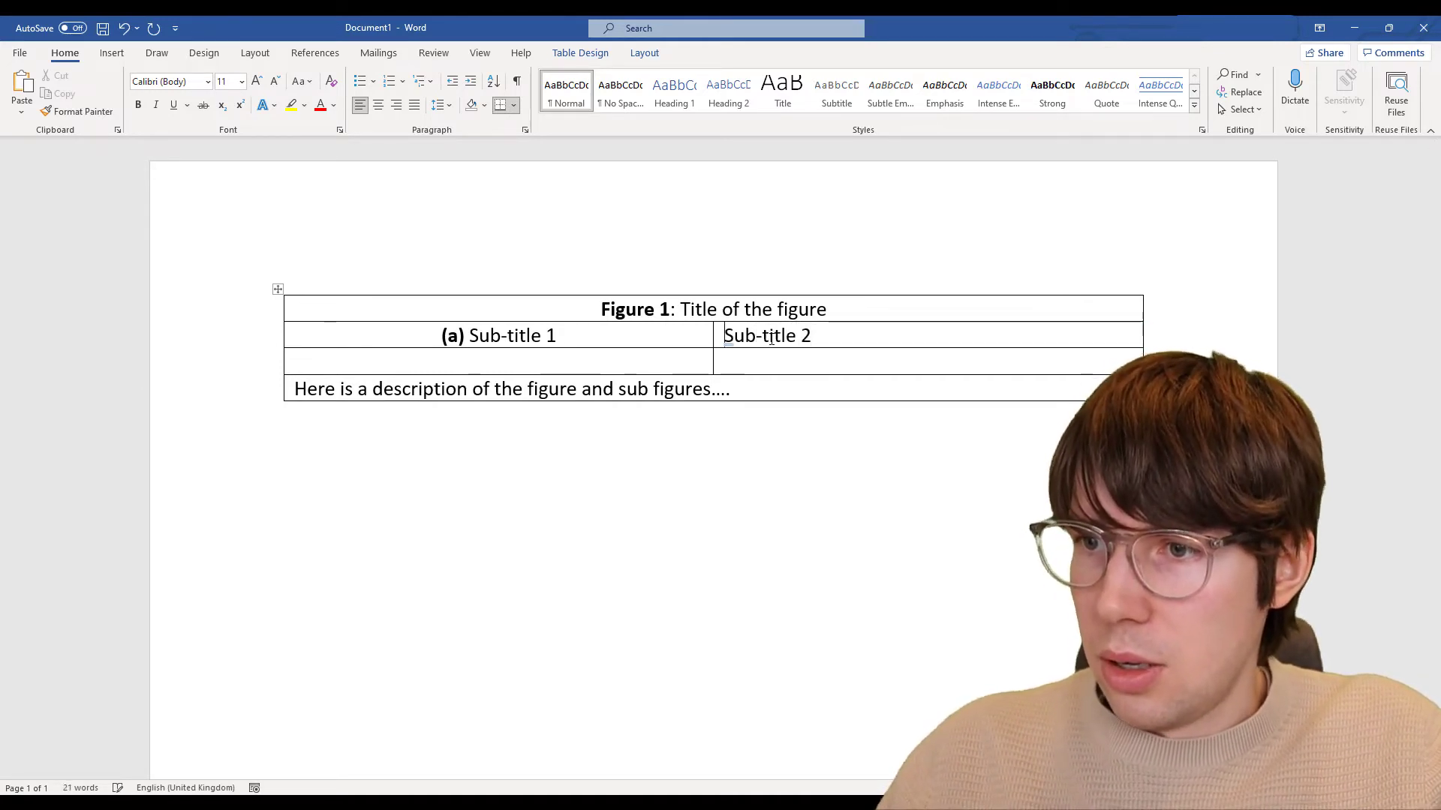
type("(b)")
key("Left")
type("b")
Step: Centre the second sub-title in its cell and make its "(b)" label bold
key("ctrl+e")
key("Right")
key("shift+Left")
key("shift+Left")
key("shift+Left")
key("ctrl+f")
key("Escape")
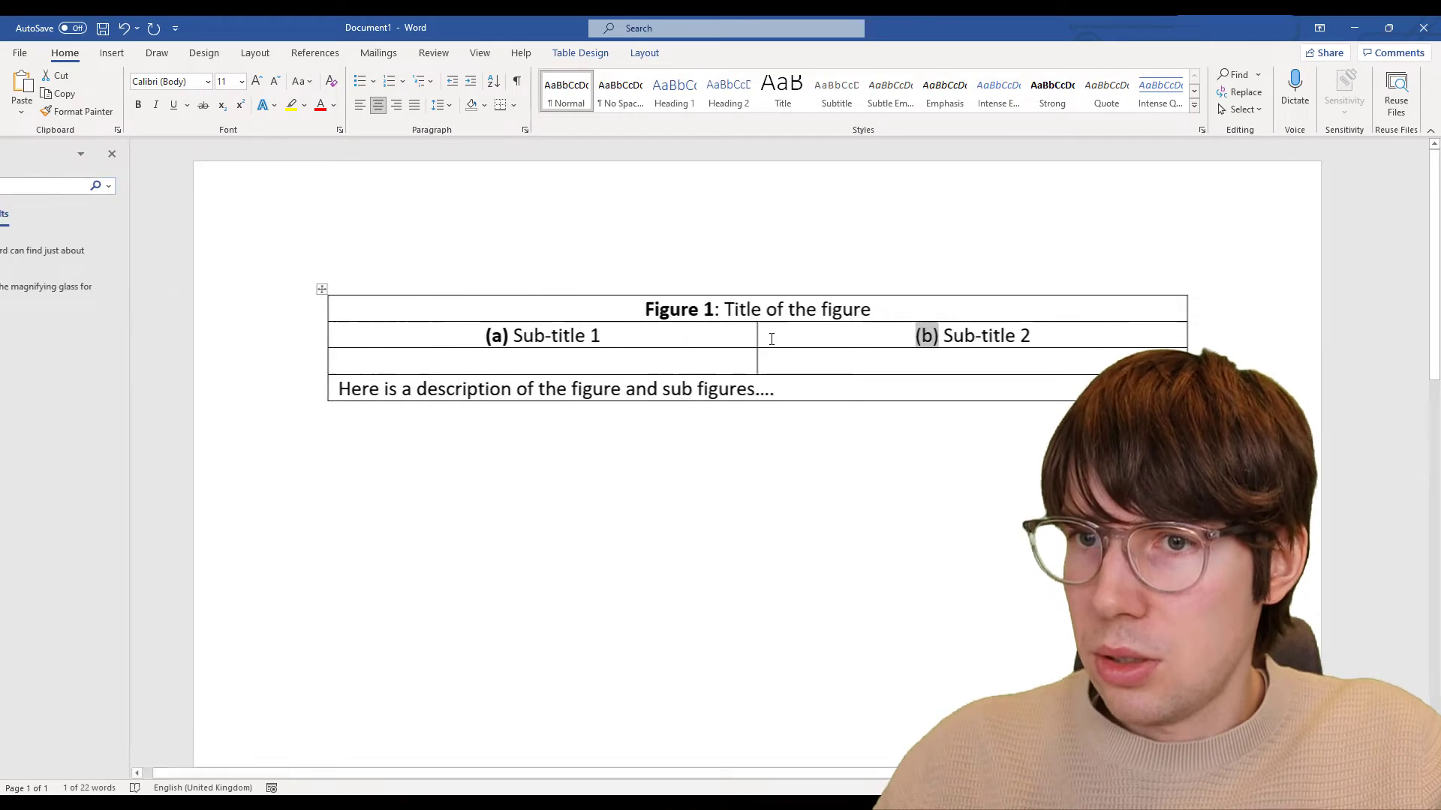
key("ctrl+b")
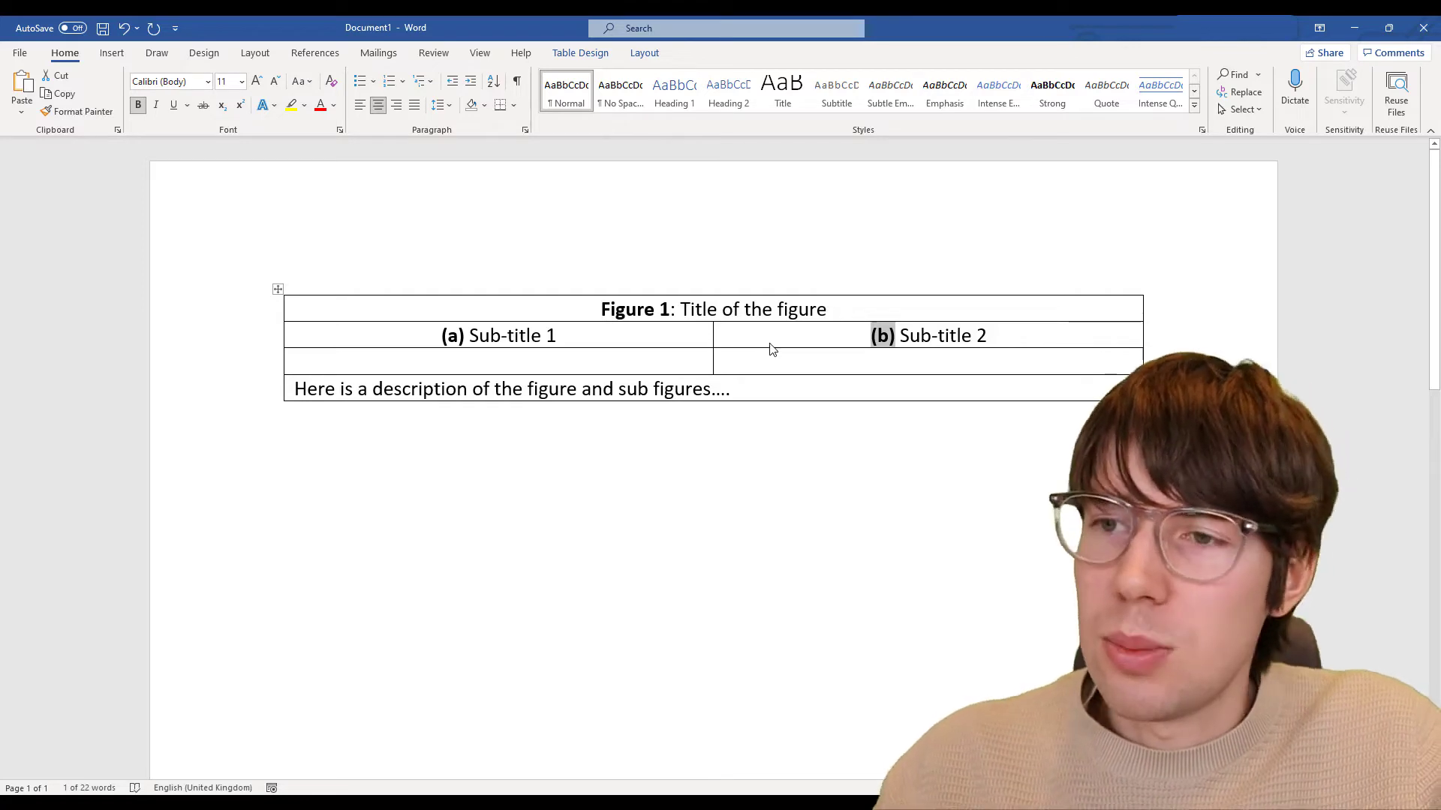
Step: Insert the IQ histogram picture from the StataSummaryStatitics folder into the cell below the first sub-title
left_click(650, 355)
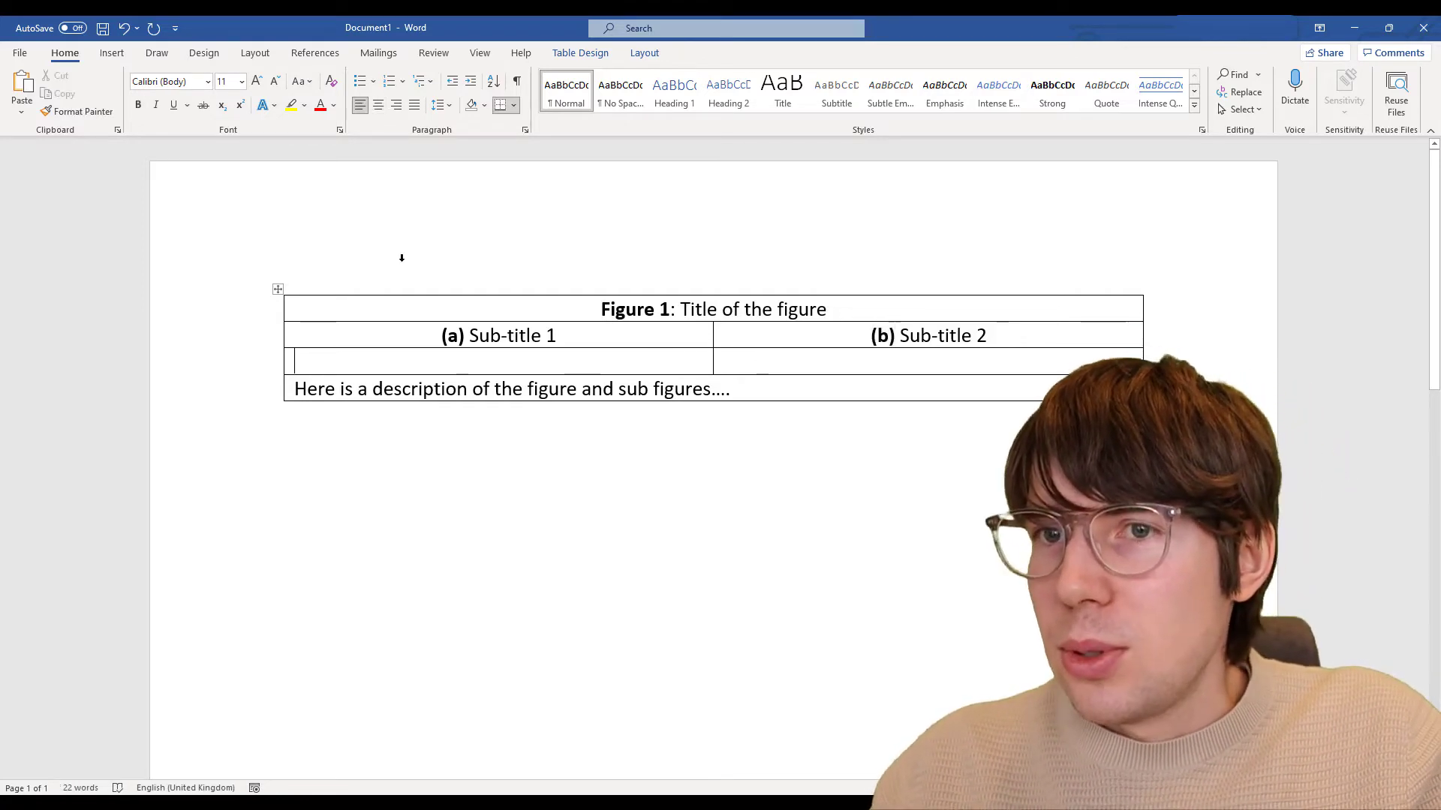
left_click(113, 54)
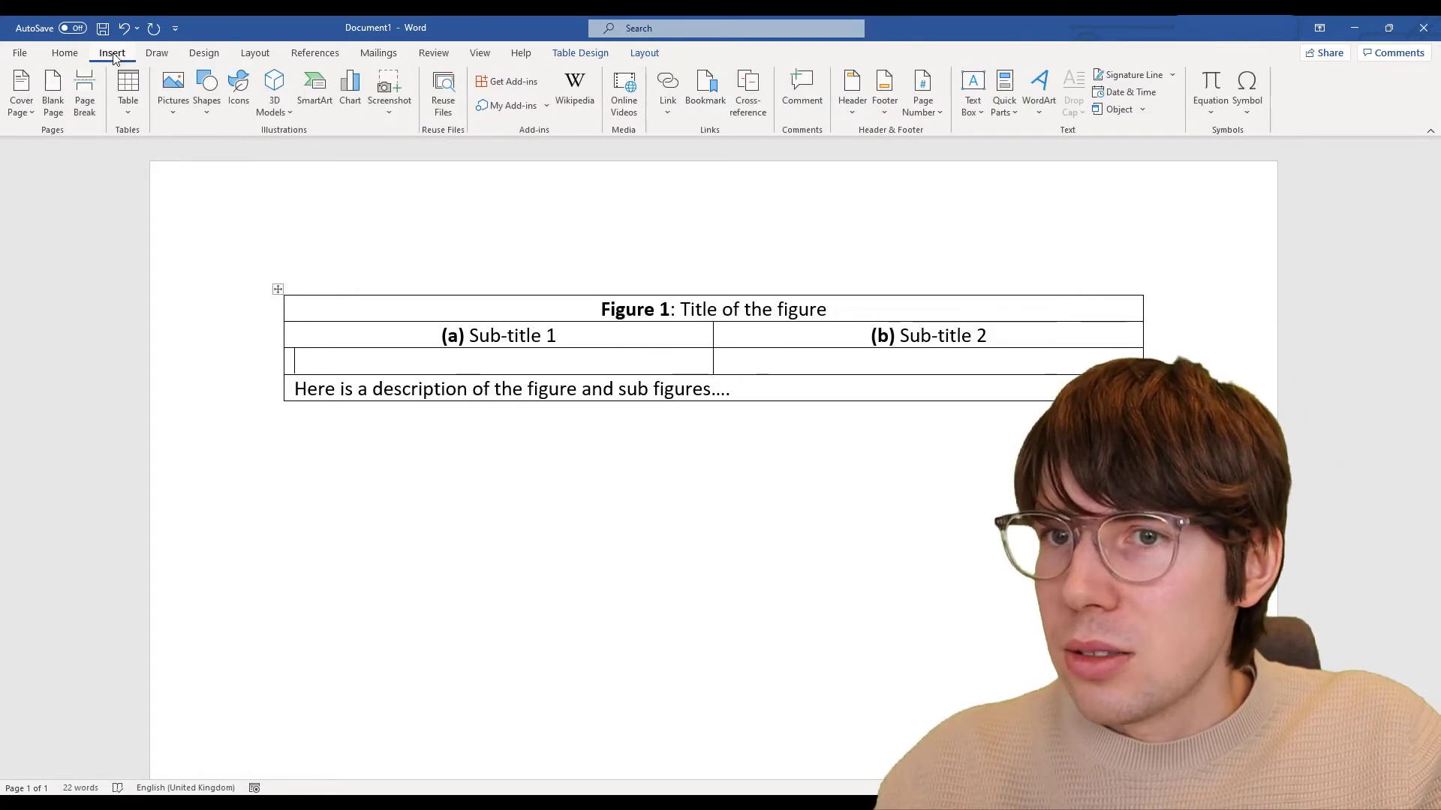
left_click(178, 112)
left_click(219, 155)
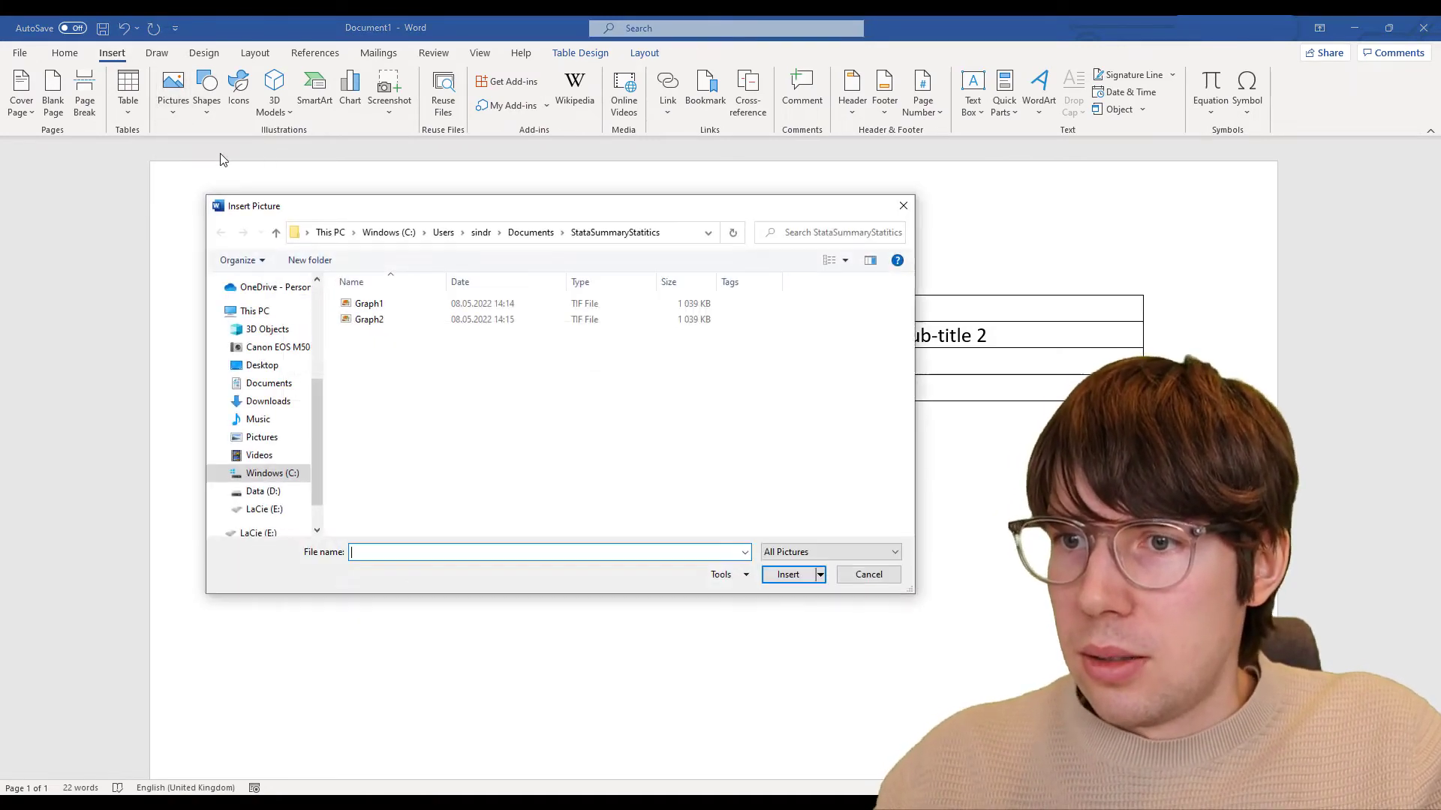
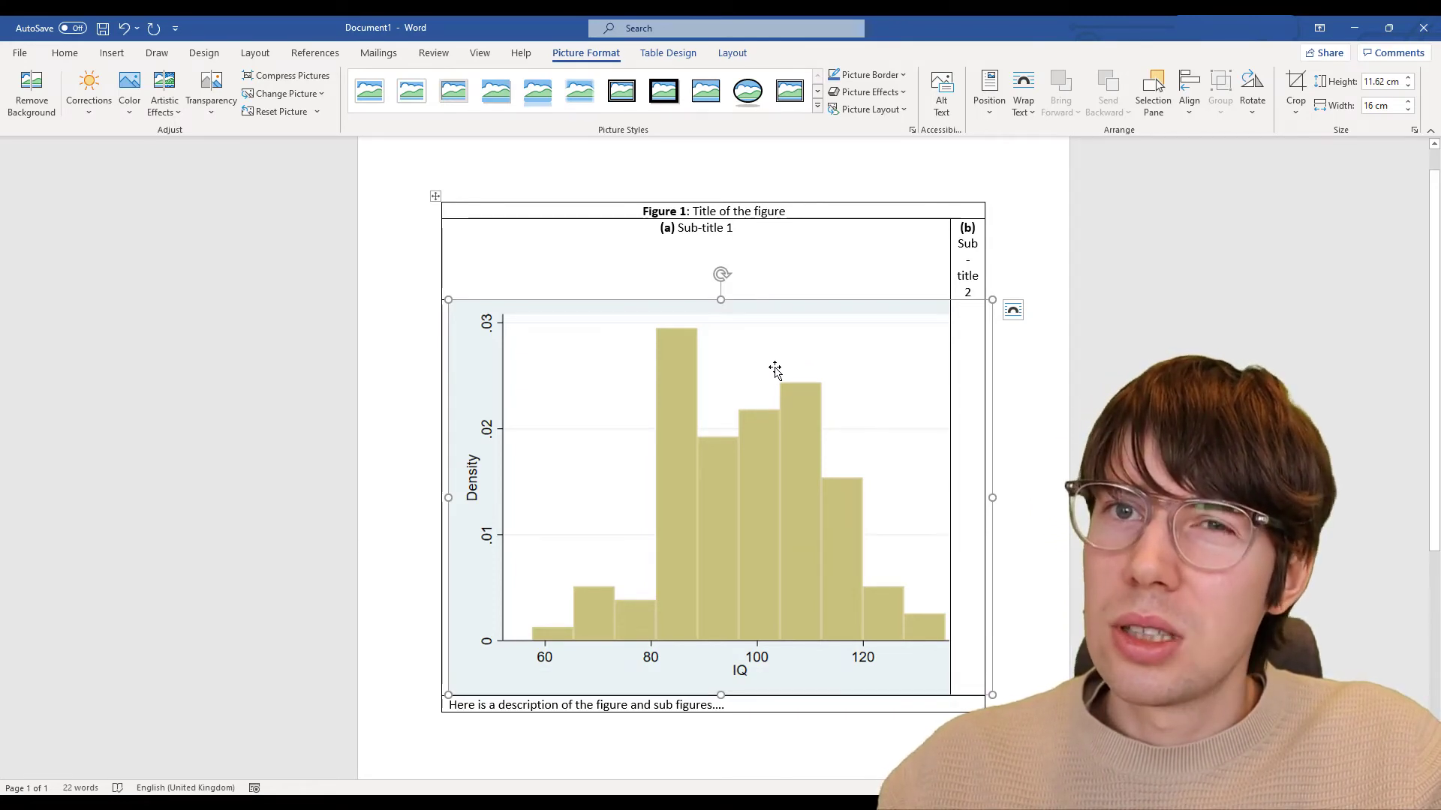
Step: Set the IQ histogram's absolute width to 7.4 cm with the aspect ratio locked
right_click(775, 368)
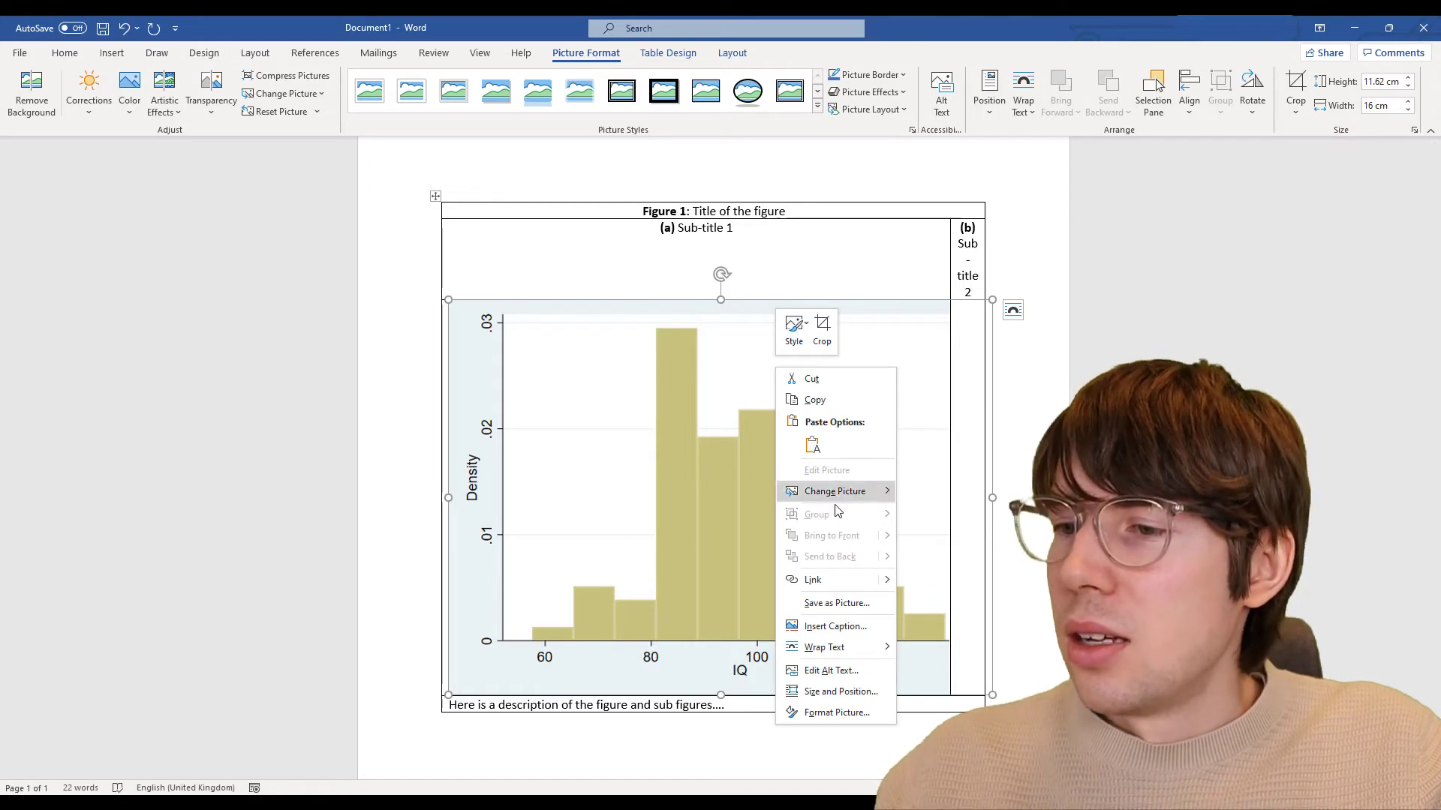
left_click(868, 699)
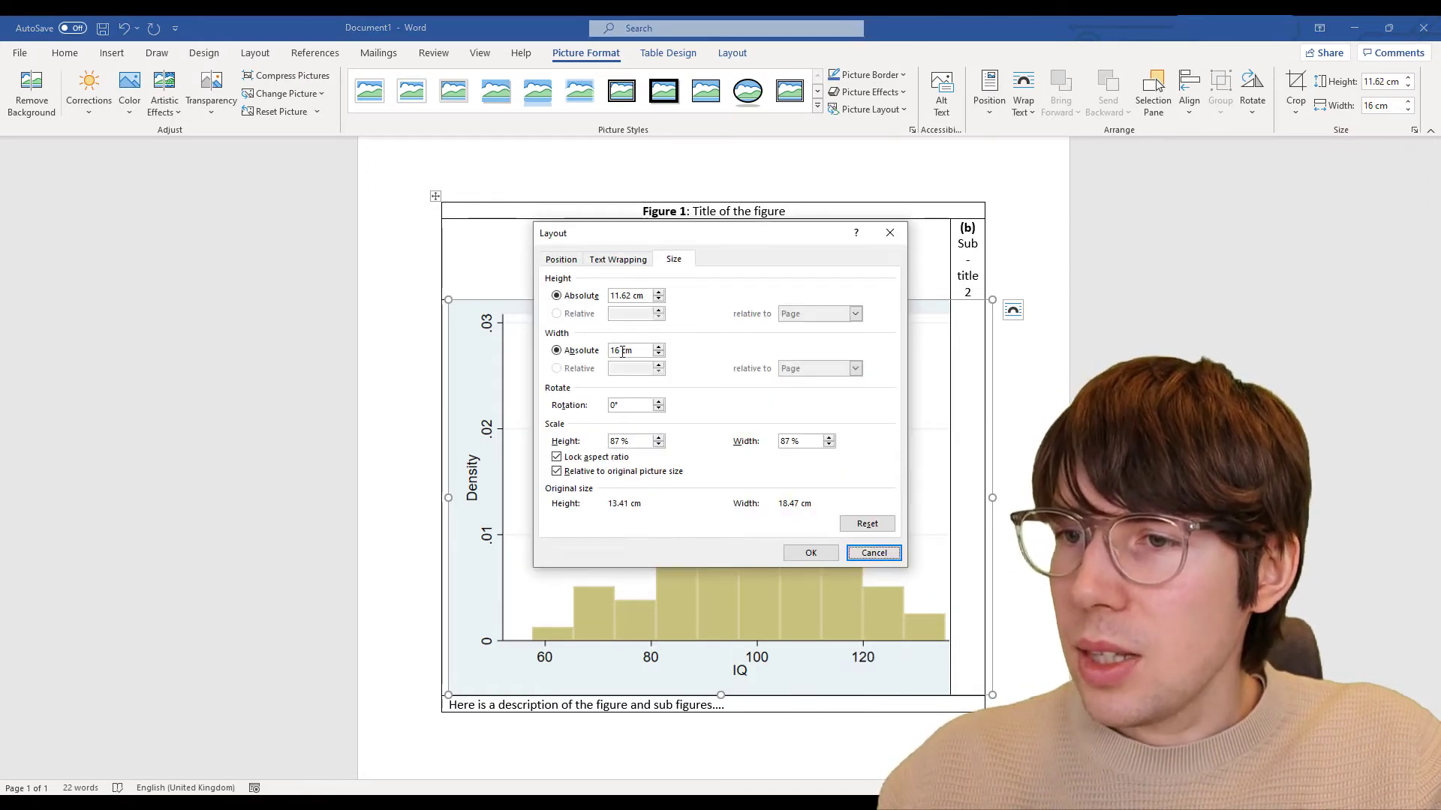
left_click_drag(621, 350, 605, 350)
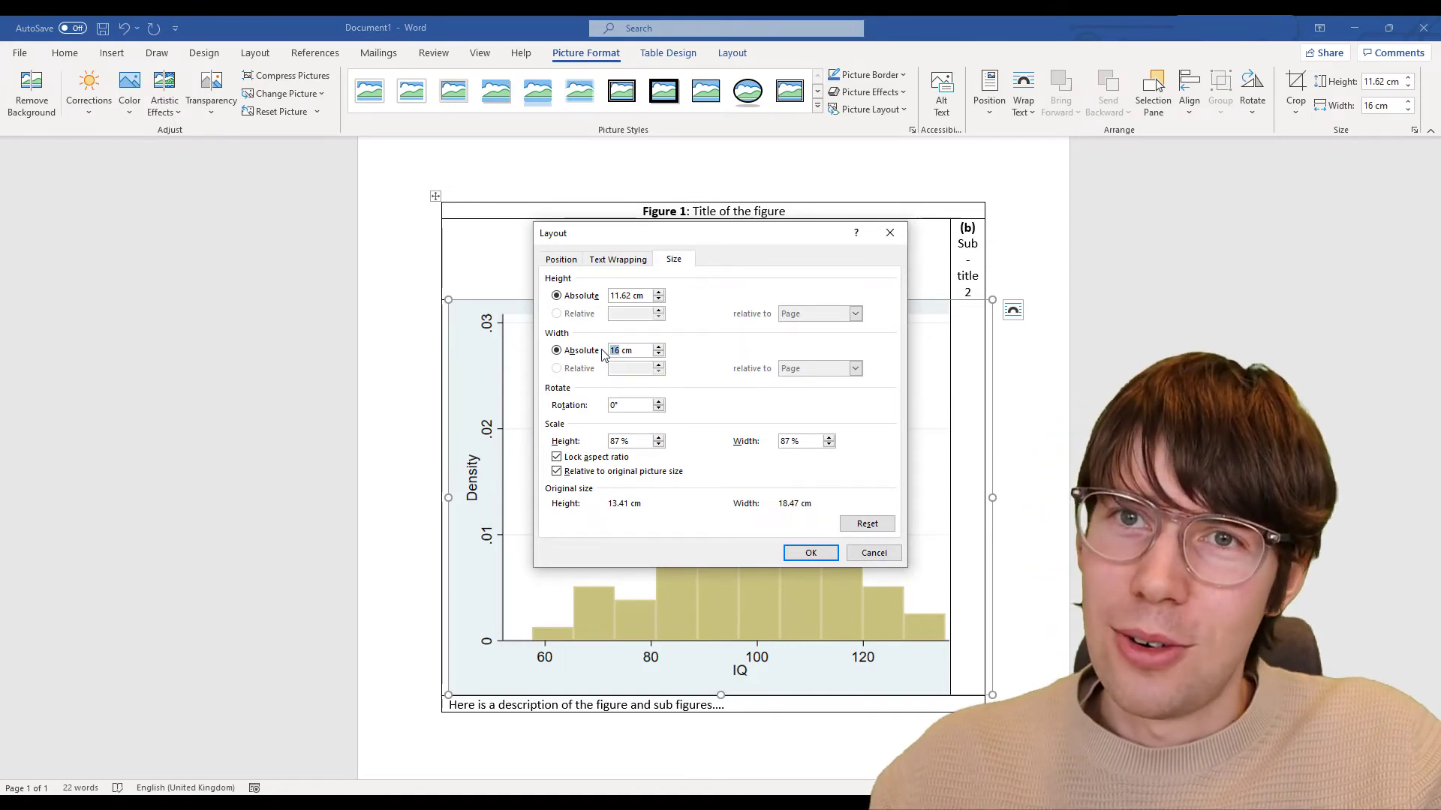
type("7.4")
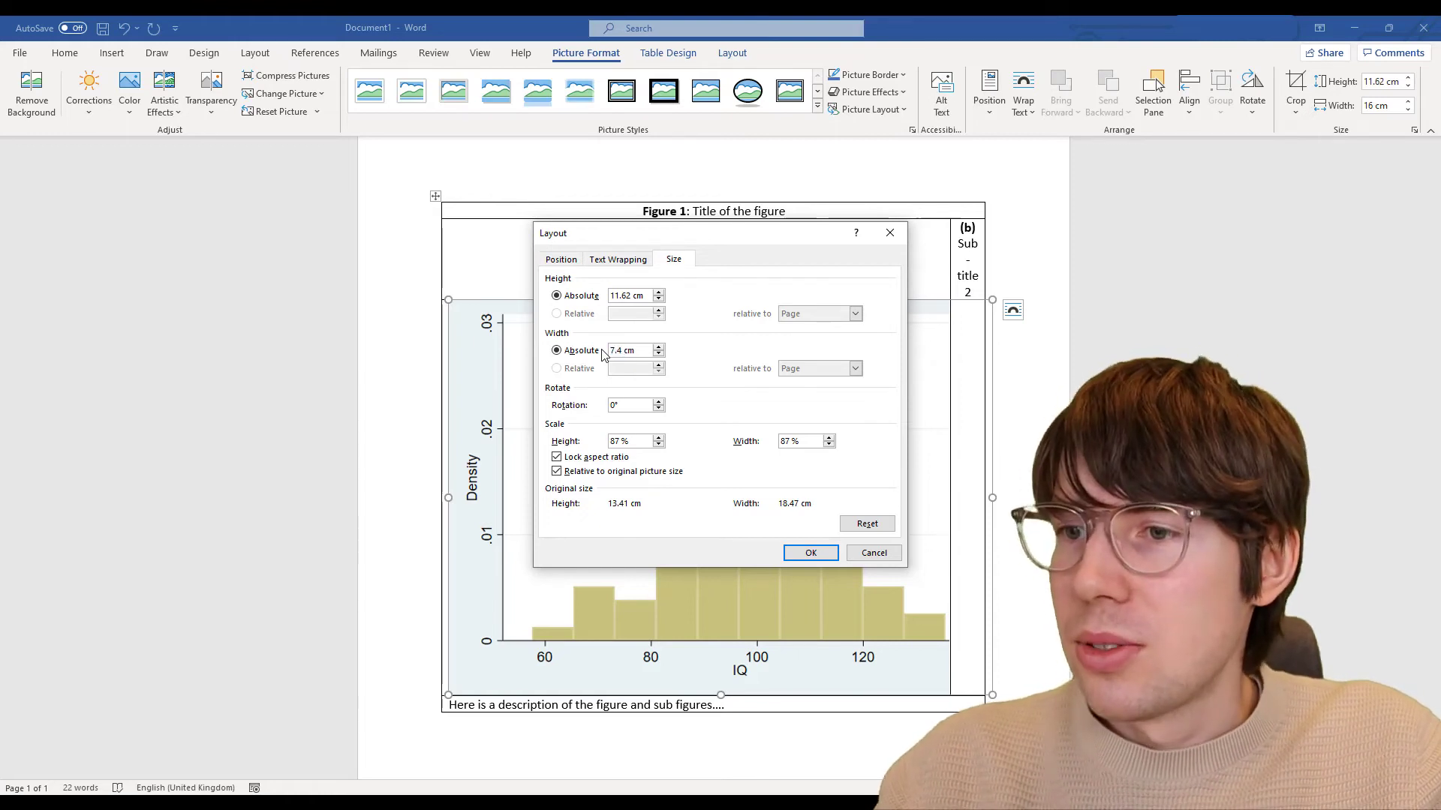
left_click(816, 552)
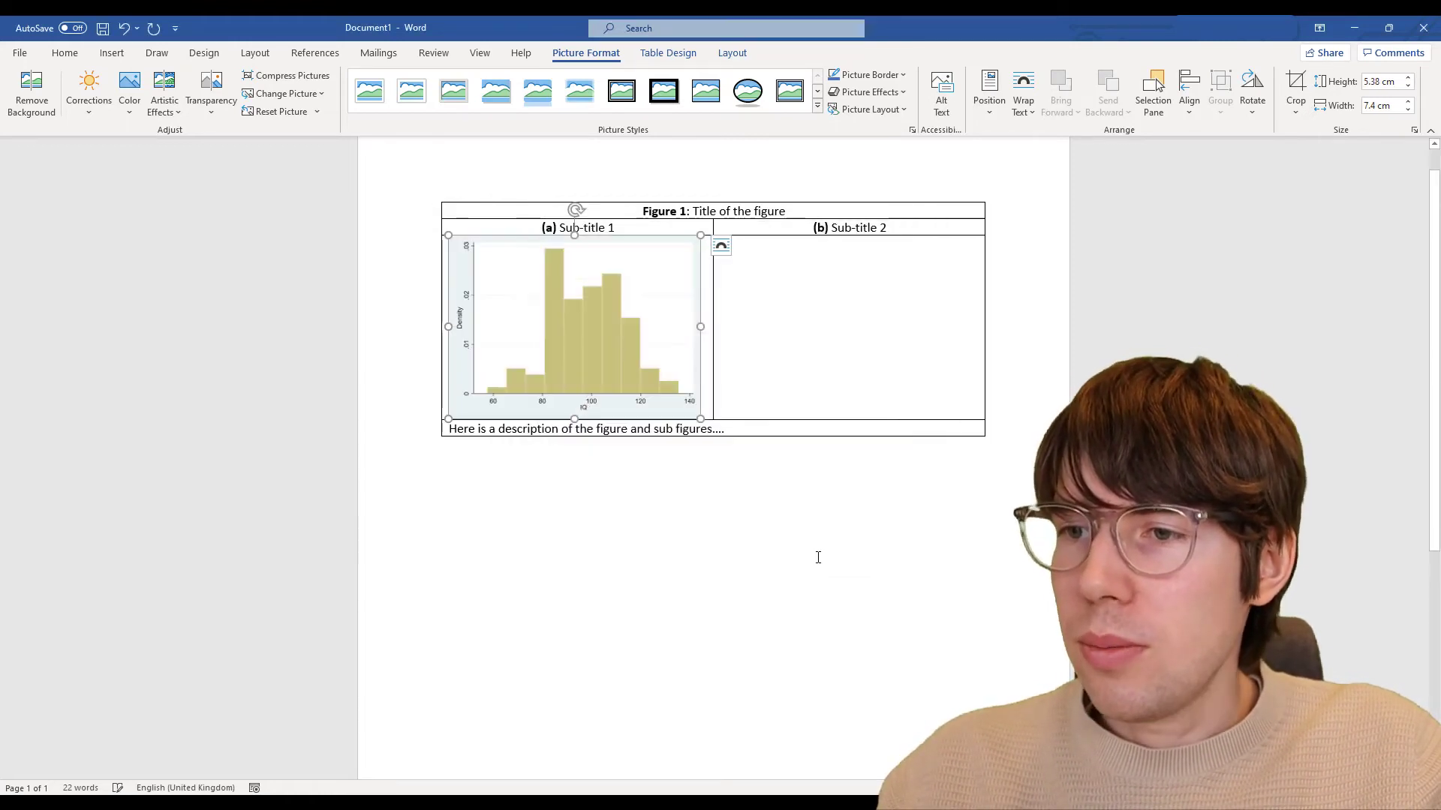
Step: Centre the IQ histogram in its table cell
left_click(800, 315)
left_click(553, 339)
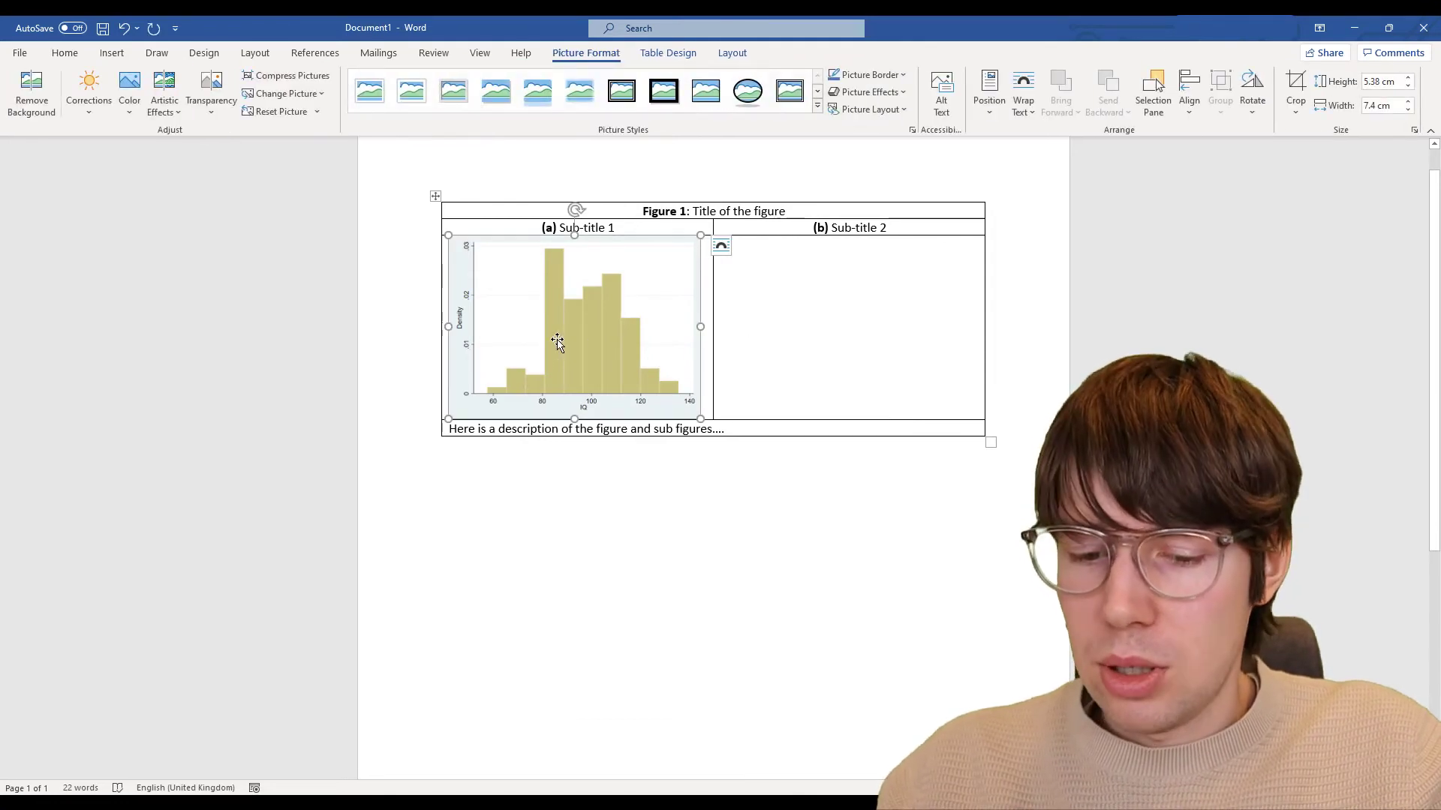
left_click_drag(553, 339, 558, 342)
Step: Insert the picture Graph2 from the StataSummaryStatitics folder into the cell below the second sub-title
left_click(845, 336)
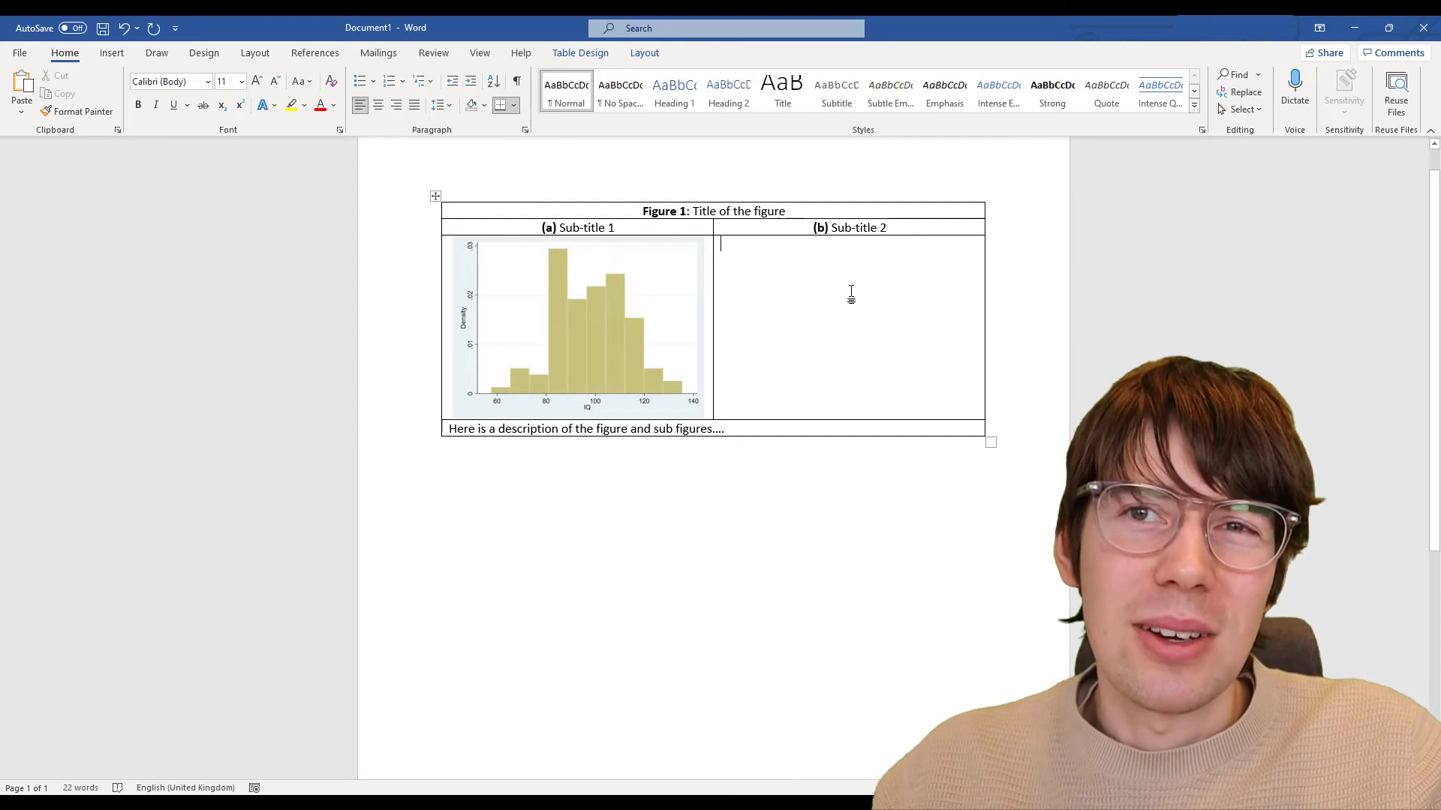
left_click(112, 53)
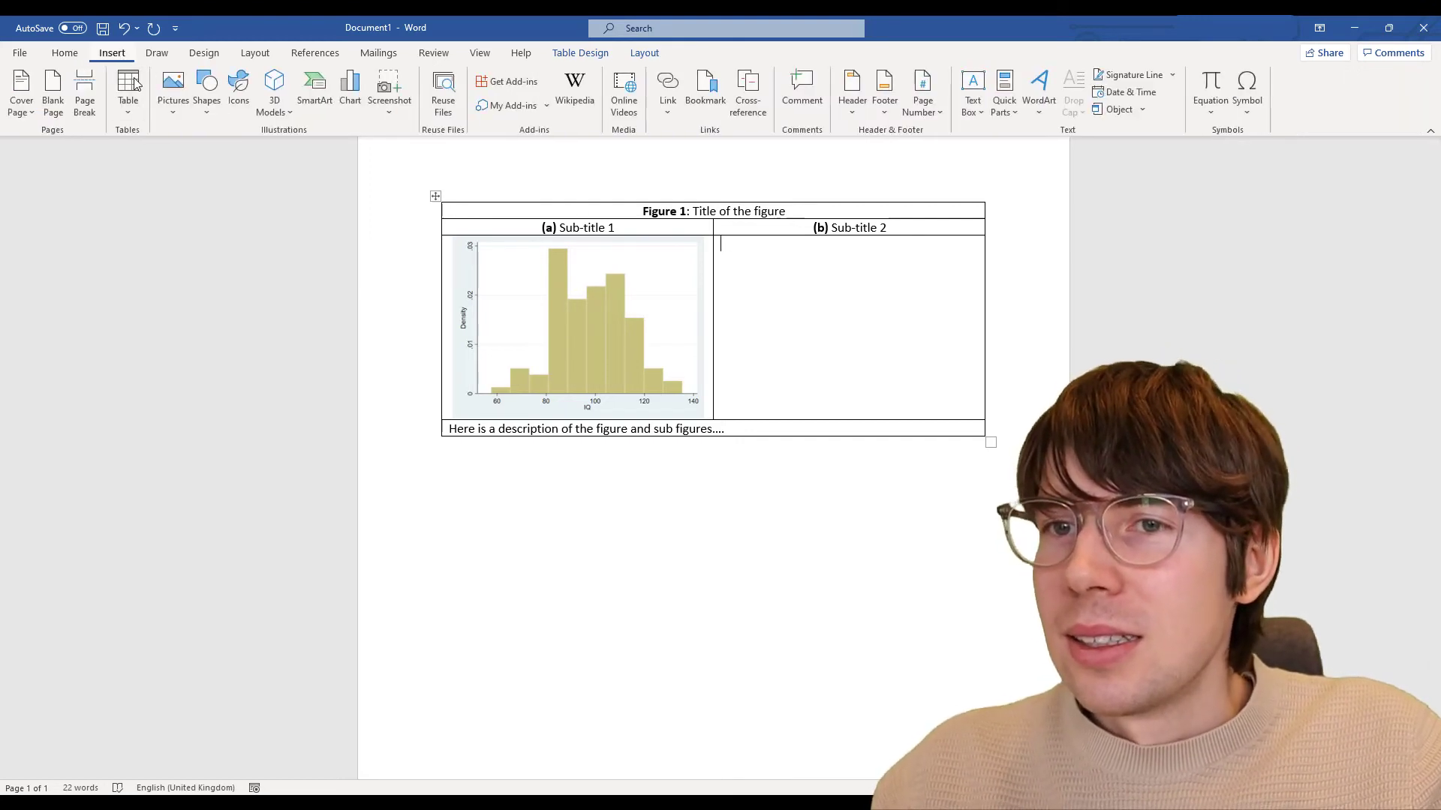
left_click(173, 94)
left_click(210, 154)
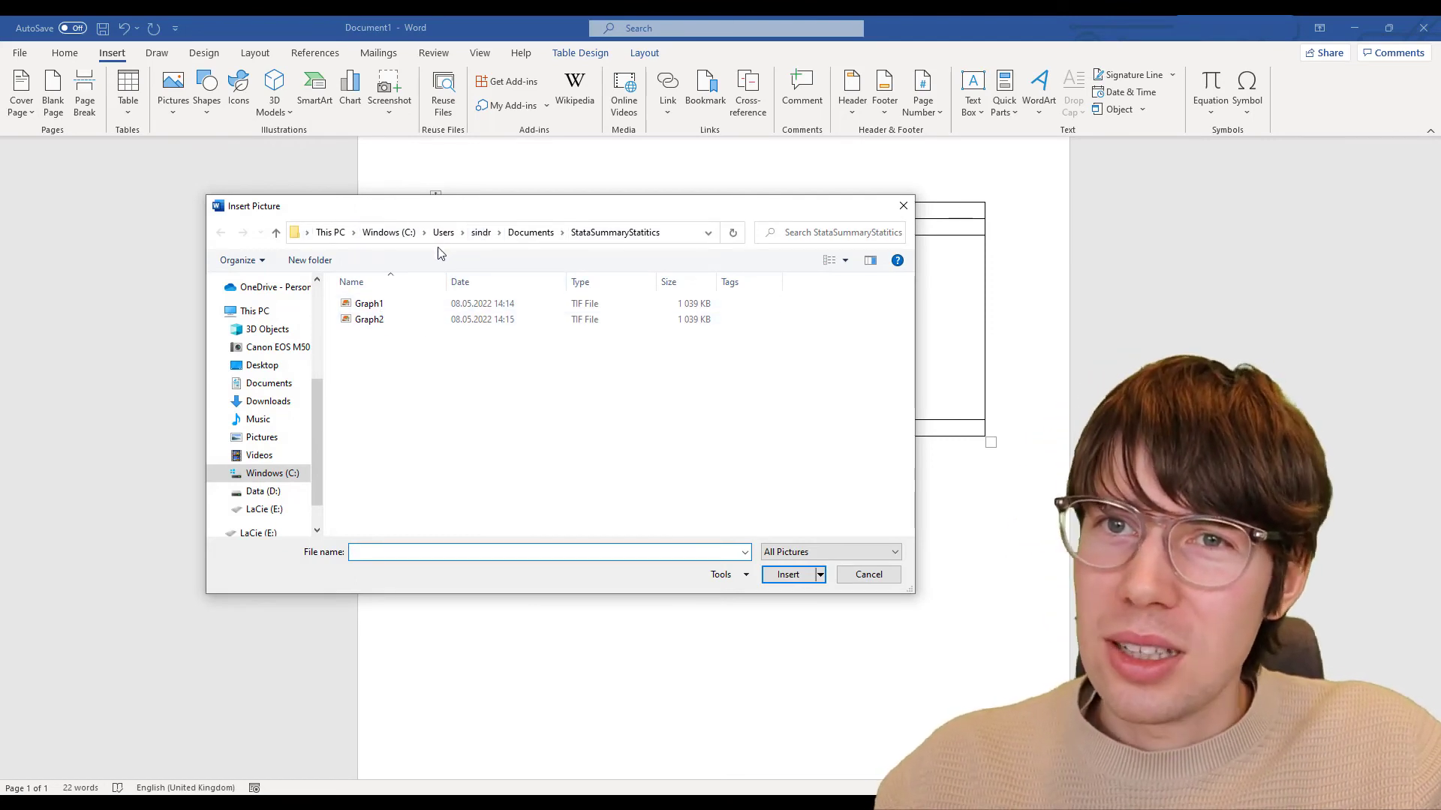
double_click(368, 319)
Step: Set the Wage histogram's absolute width to 7.4 cm with the aspect ratio locked
right_click(844, 363)
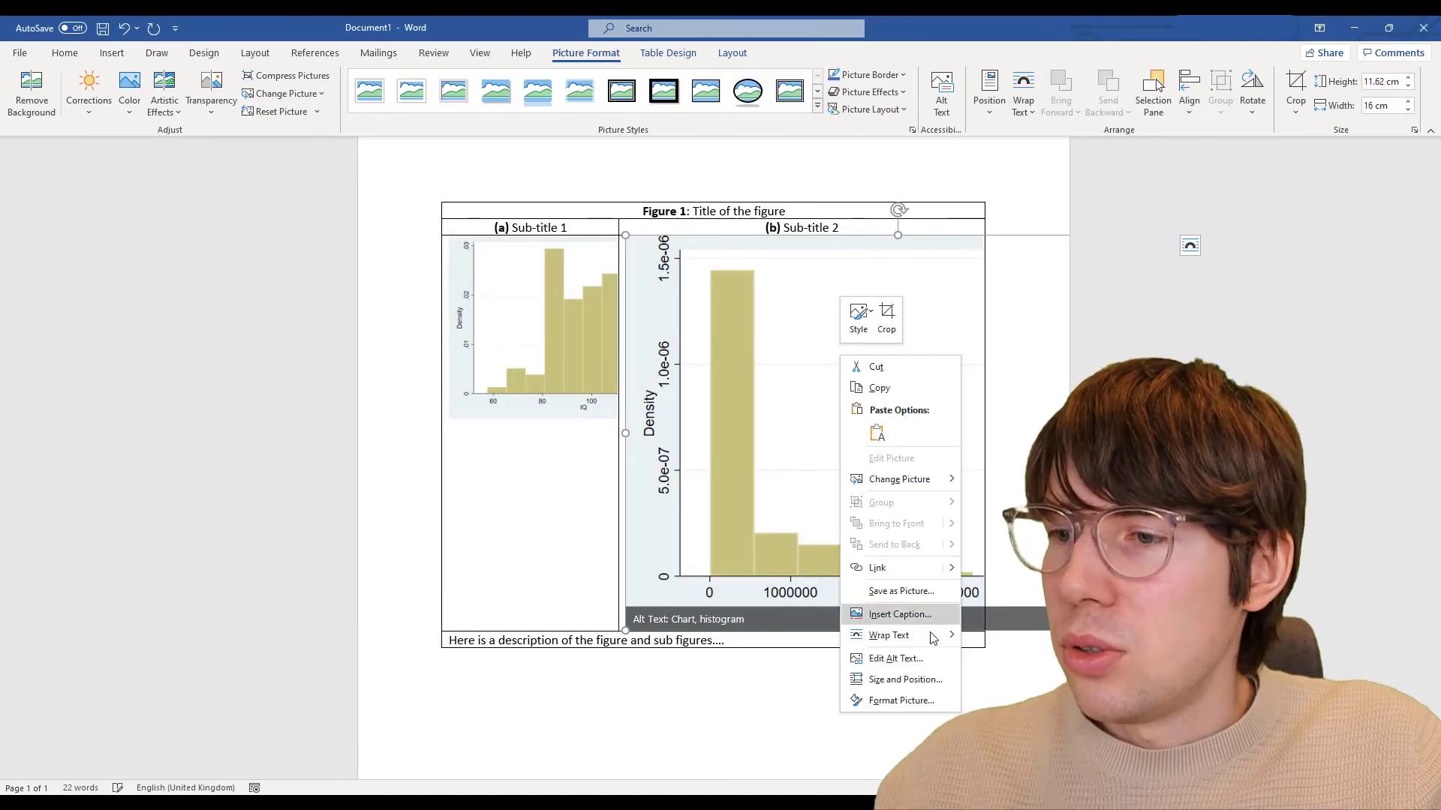
left_click(912, 681)
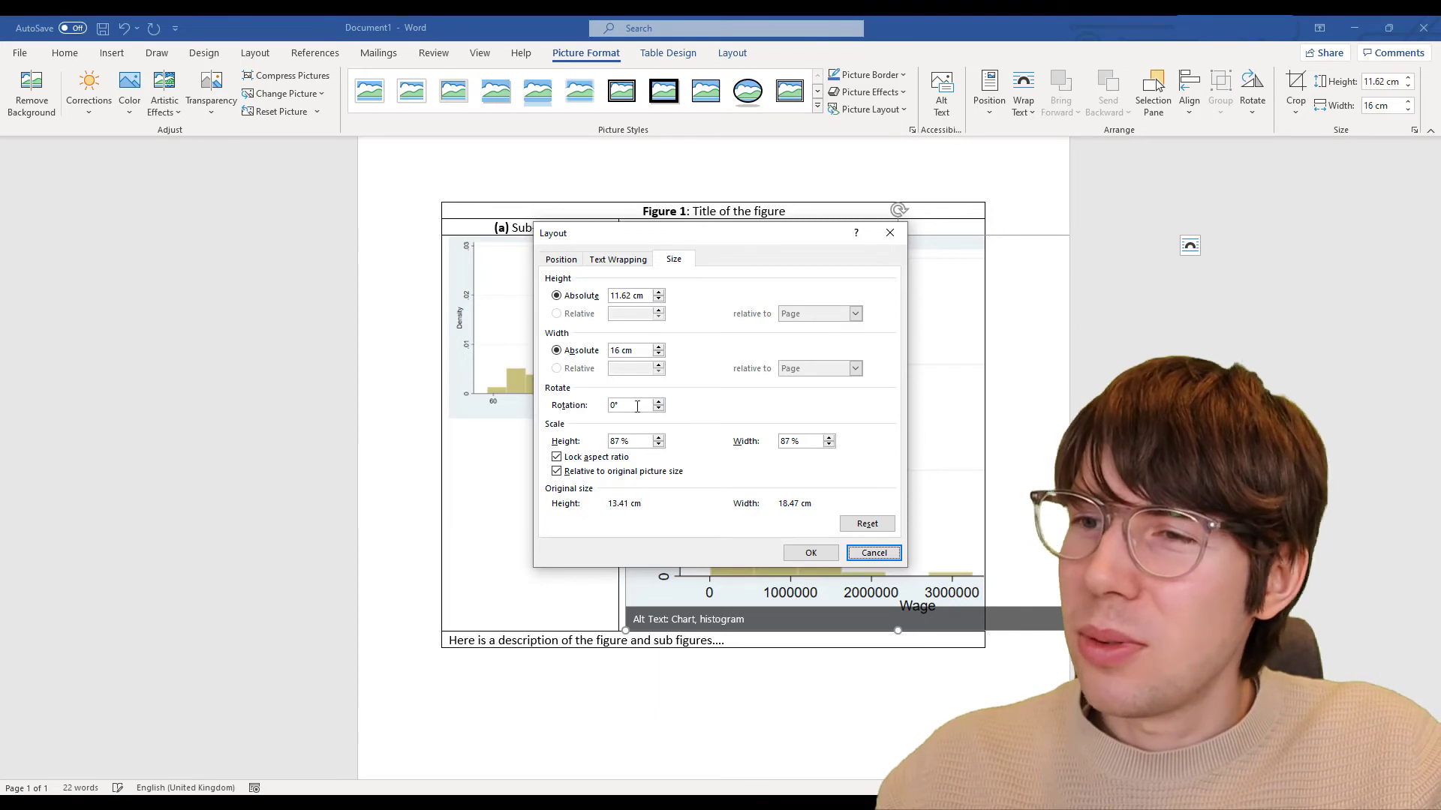
left_click_drag(620, 347, 594, 352)
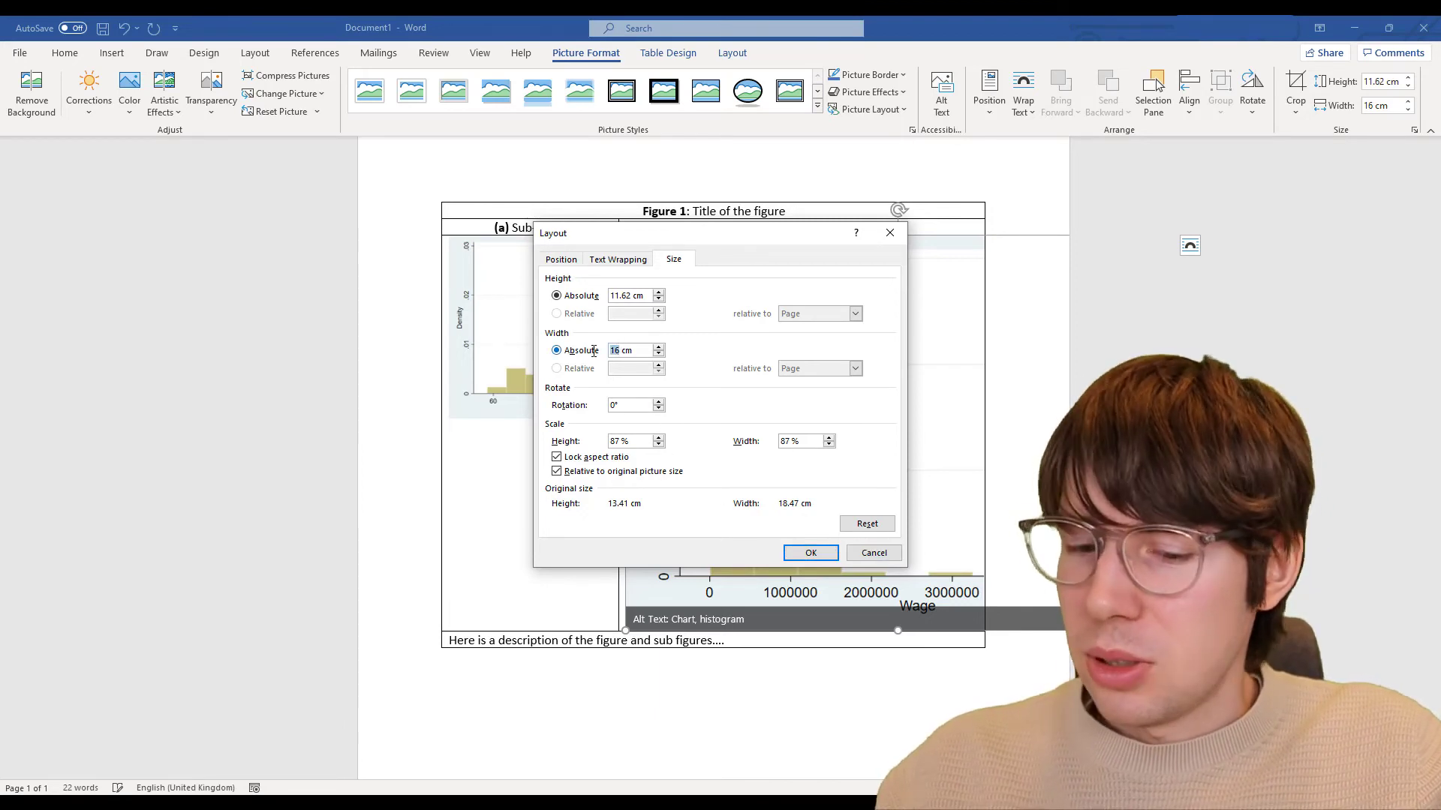
type("7.4")
key("Return")
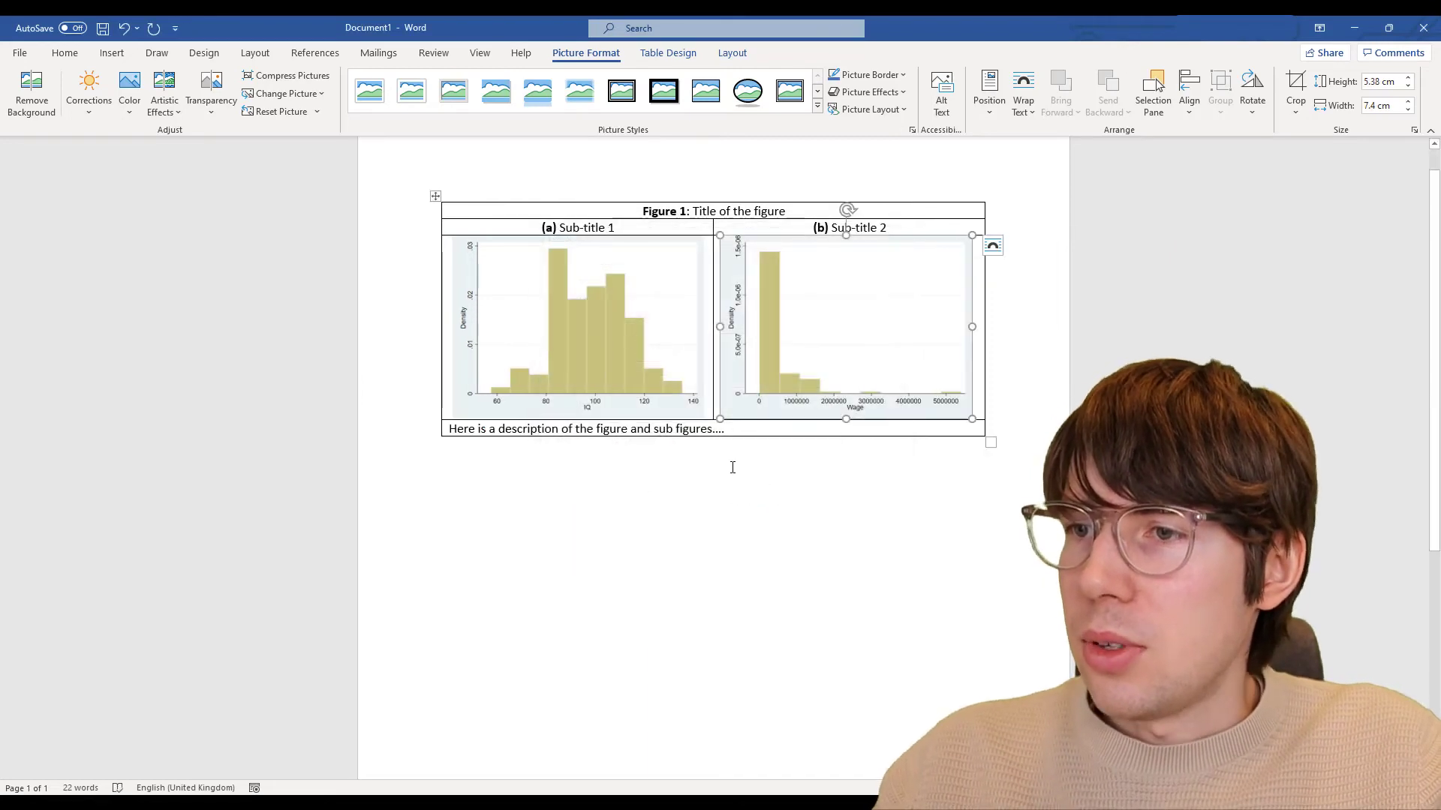
Step: Centre the Wage histogram in its table cell and deselect it
scroll(738, 457, "up", 3)
scroll(738, 457, "up", 1)
left_click(879, 396)
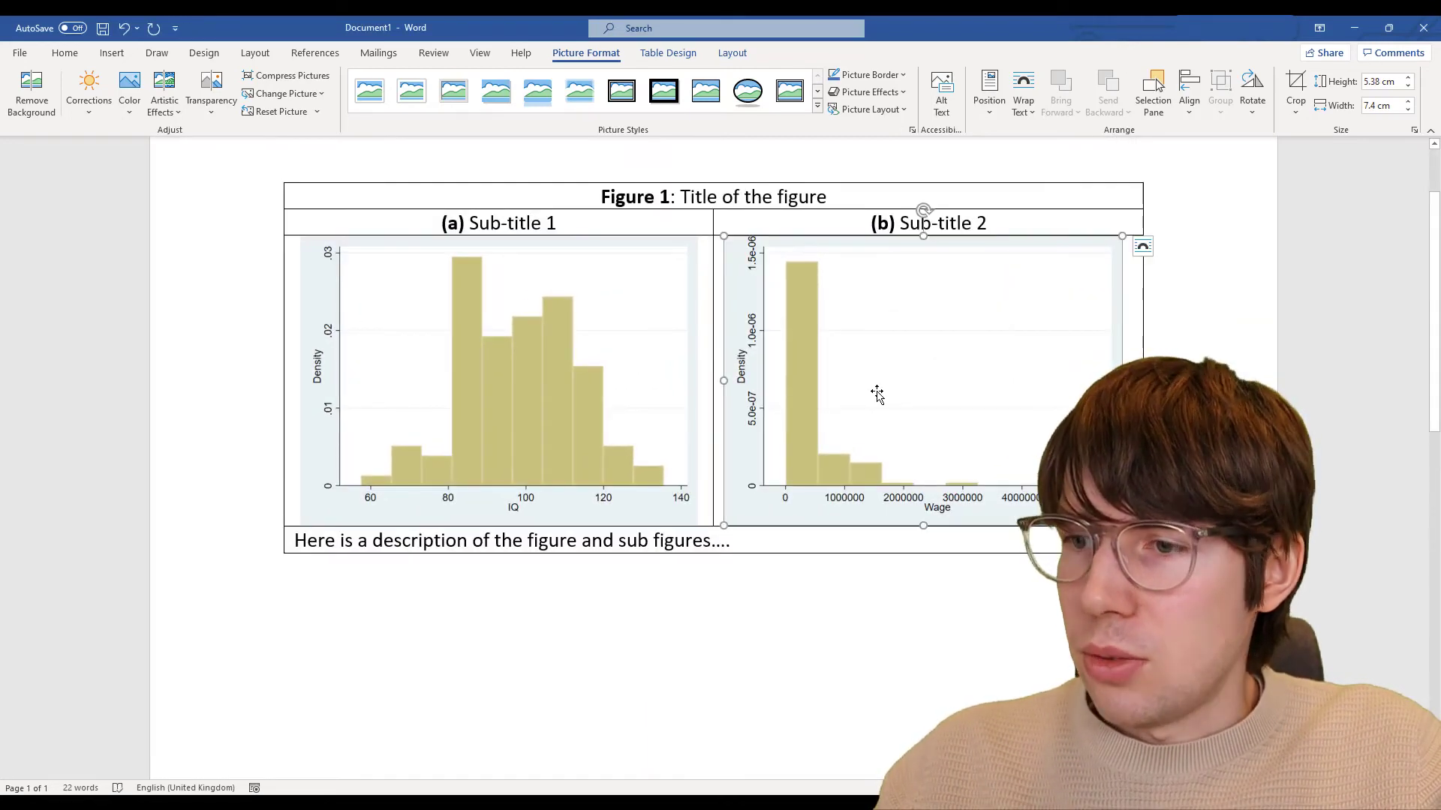
left_click(621, 644)
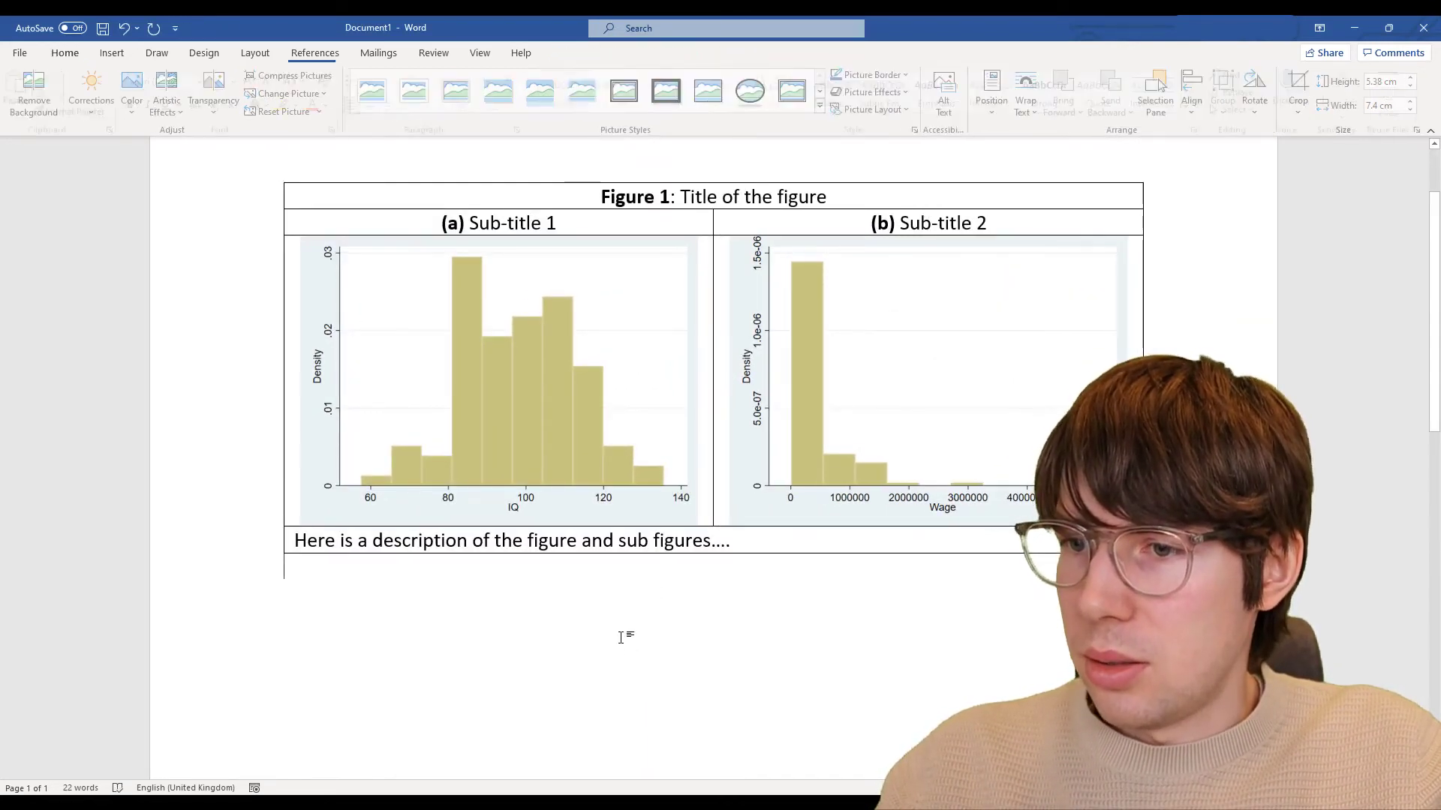
Step: Remove all borders from the whole figure table by applying the None border setting to the table
scroll(639, 410, "up", 1)
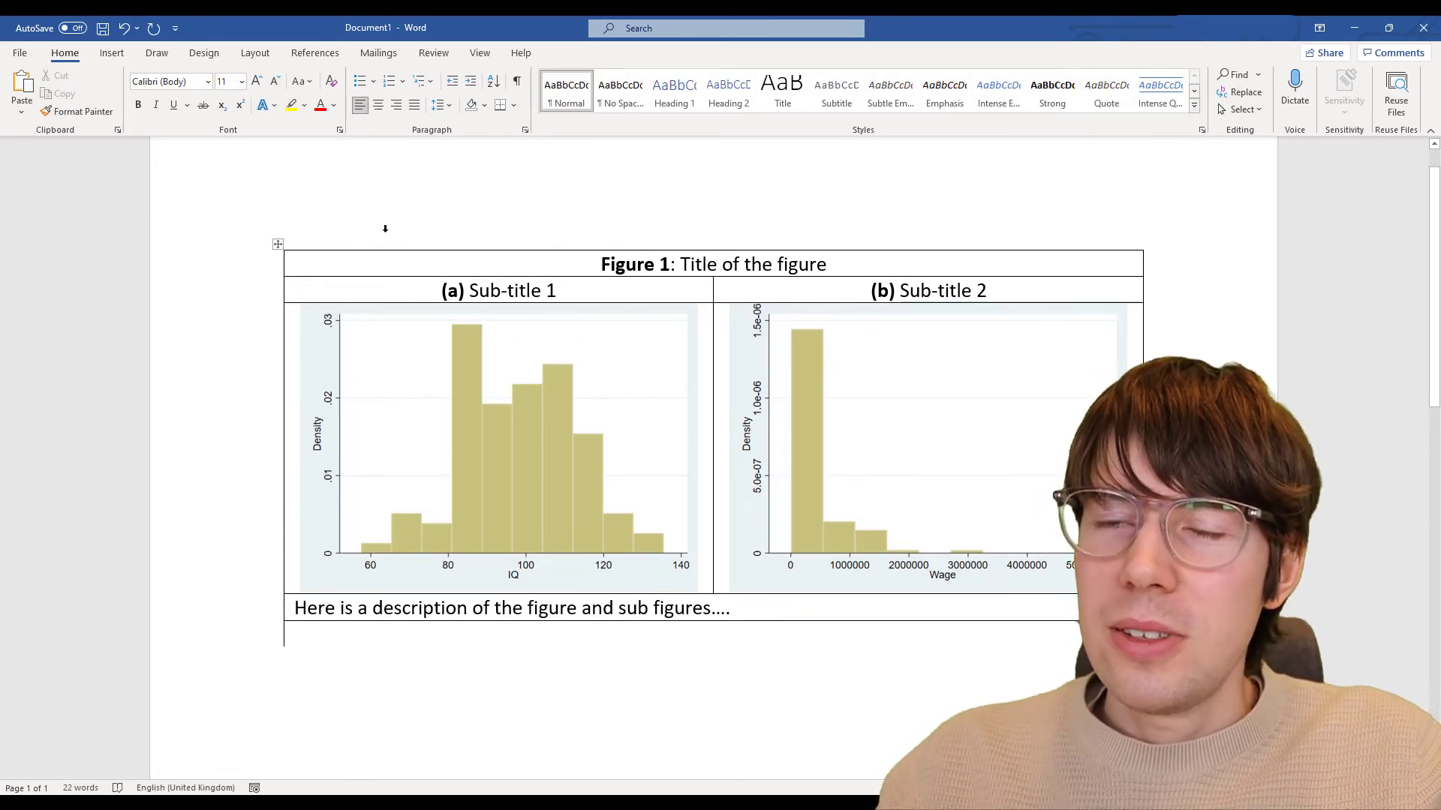
left_click(315, 265)
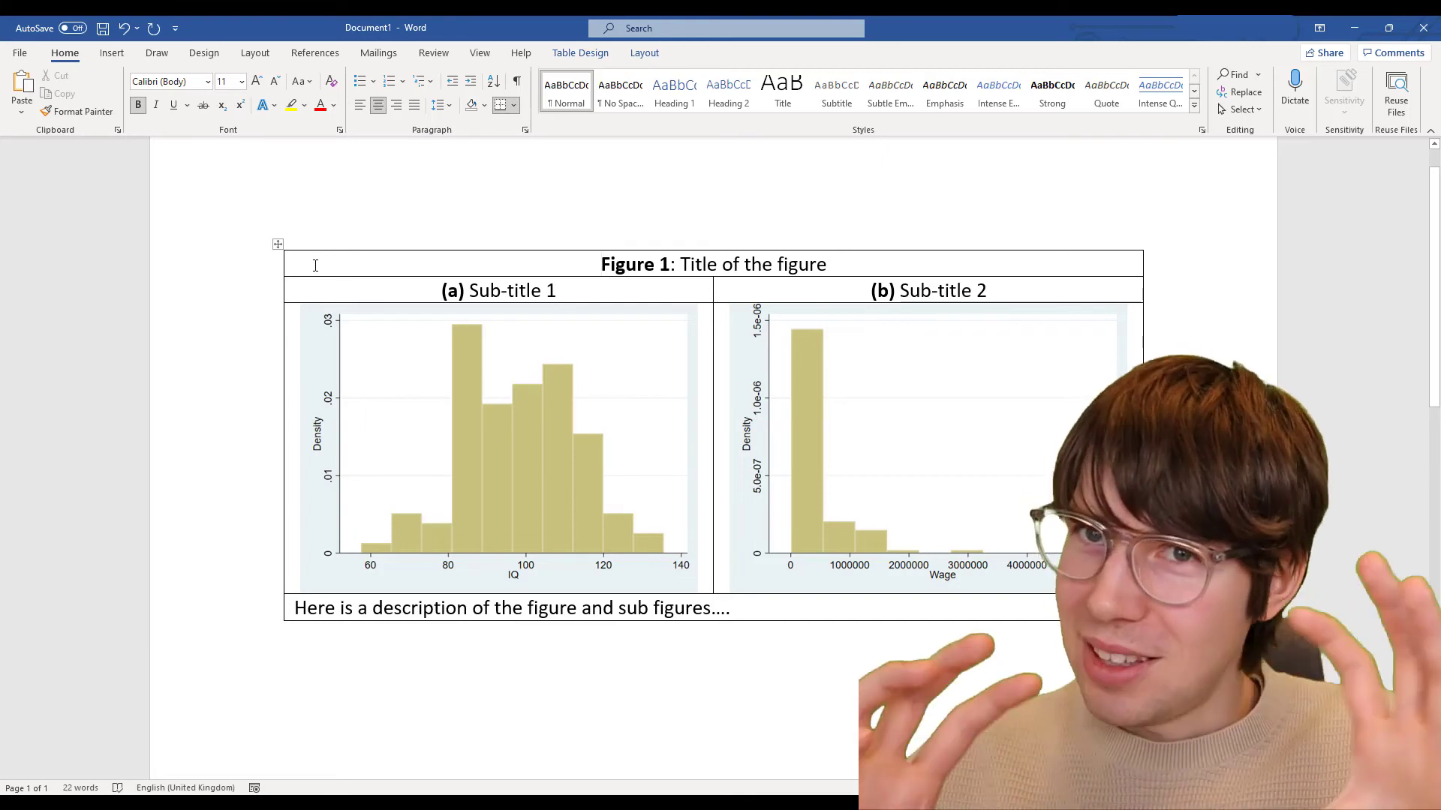
left_click(279, 245)
right_click(278, 244)
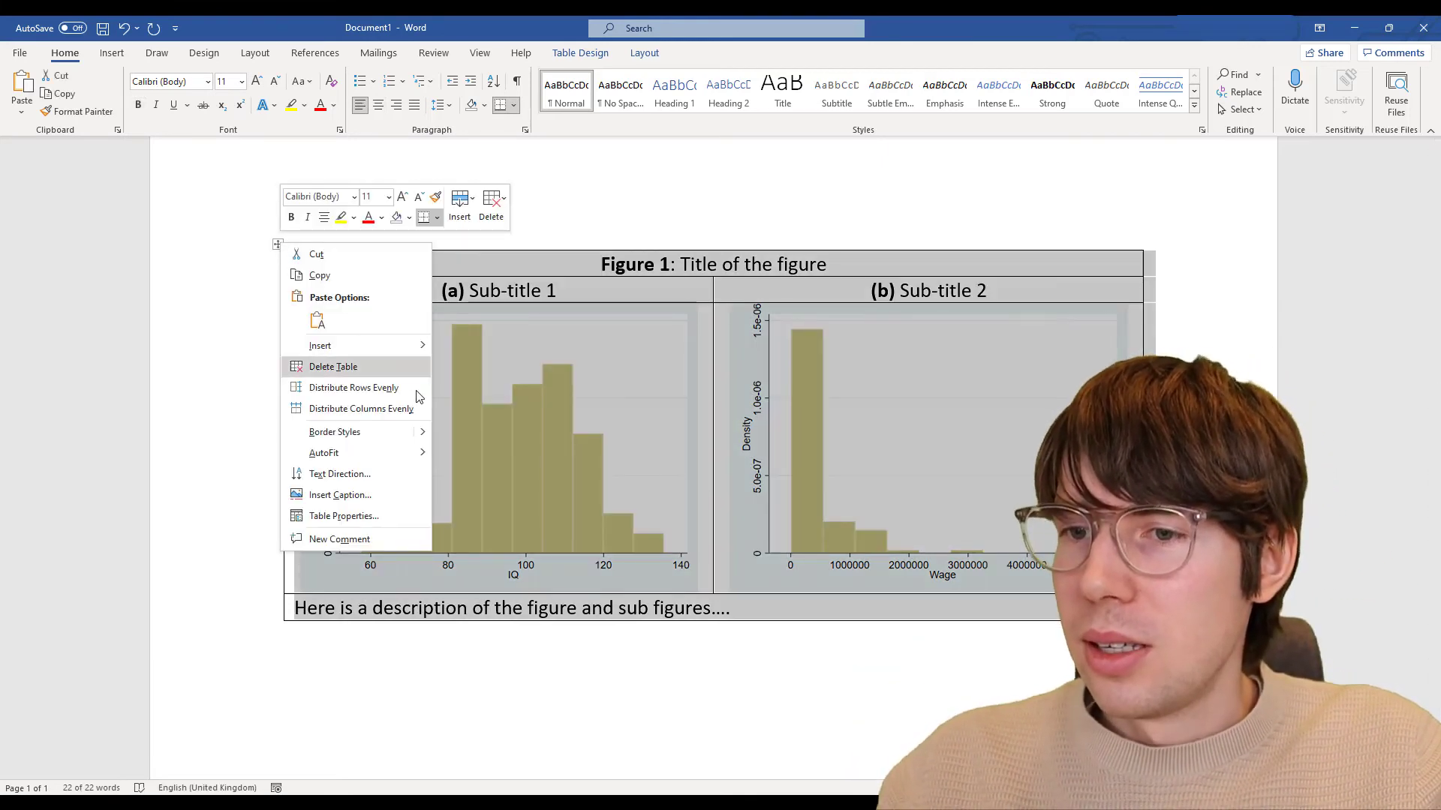
left_click(343, 516)
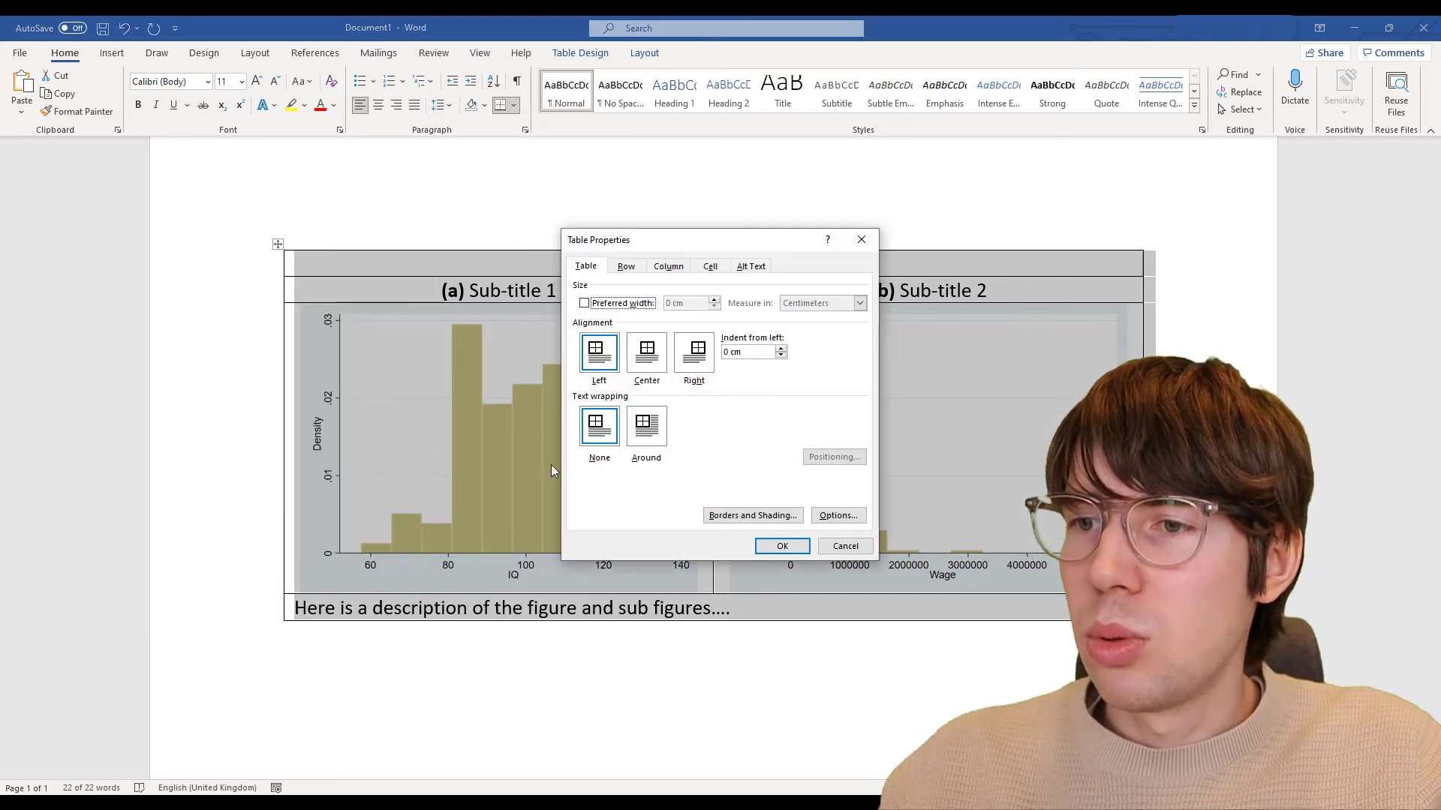
left_click(739, 517)
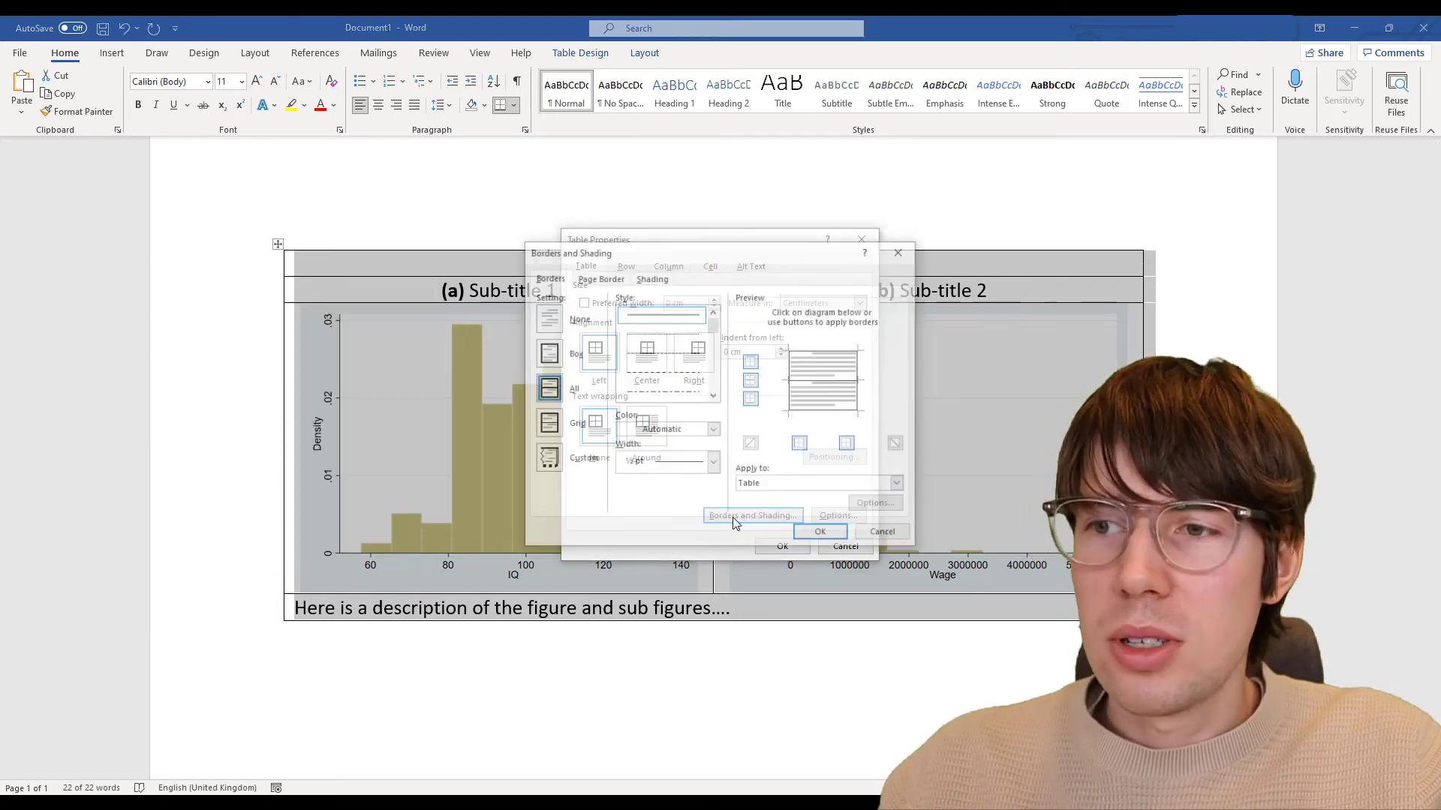
left_click(544, 319)
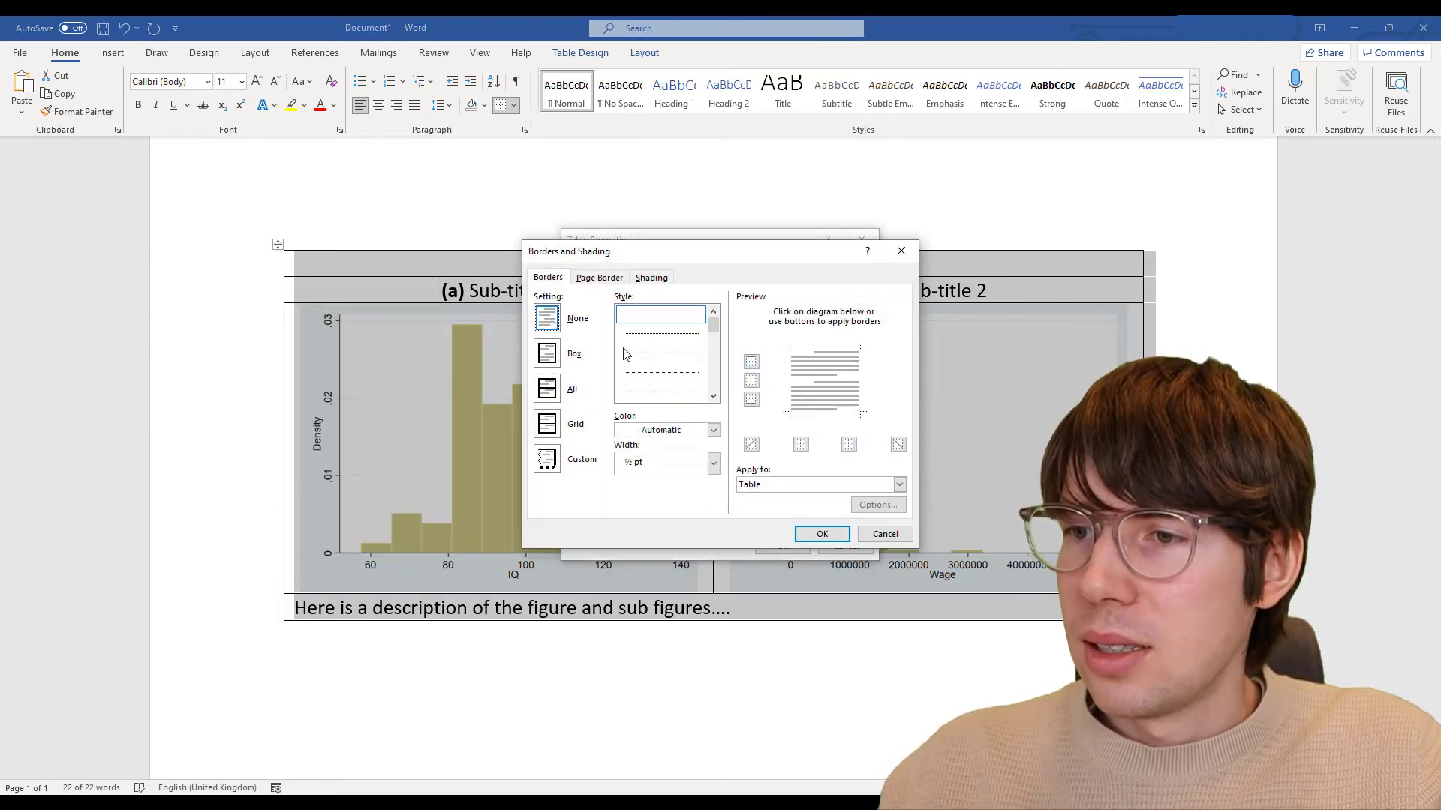
left_click(822, 533)
left_click(784, 547)
left_click(727, 697)
scroll(775, 691, "down", 3)
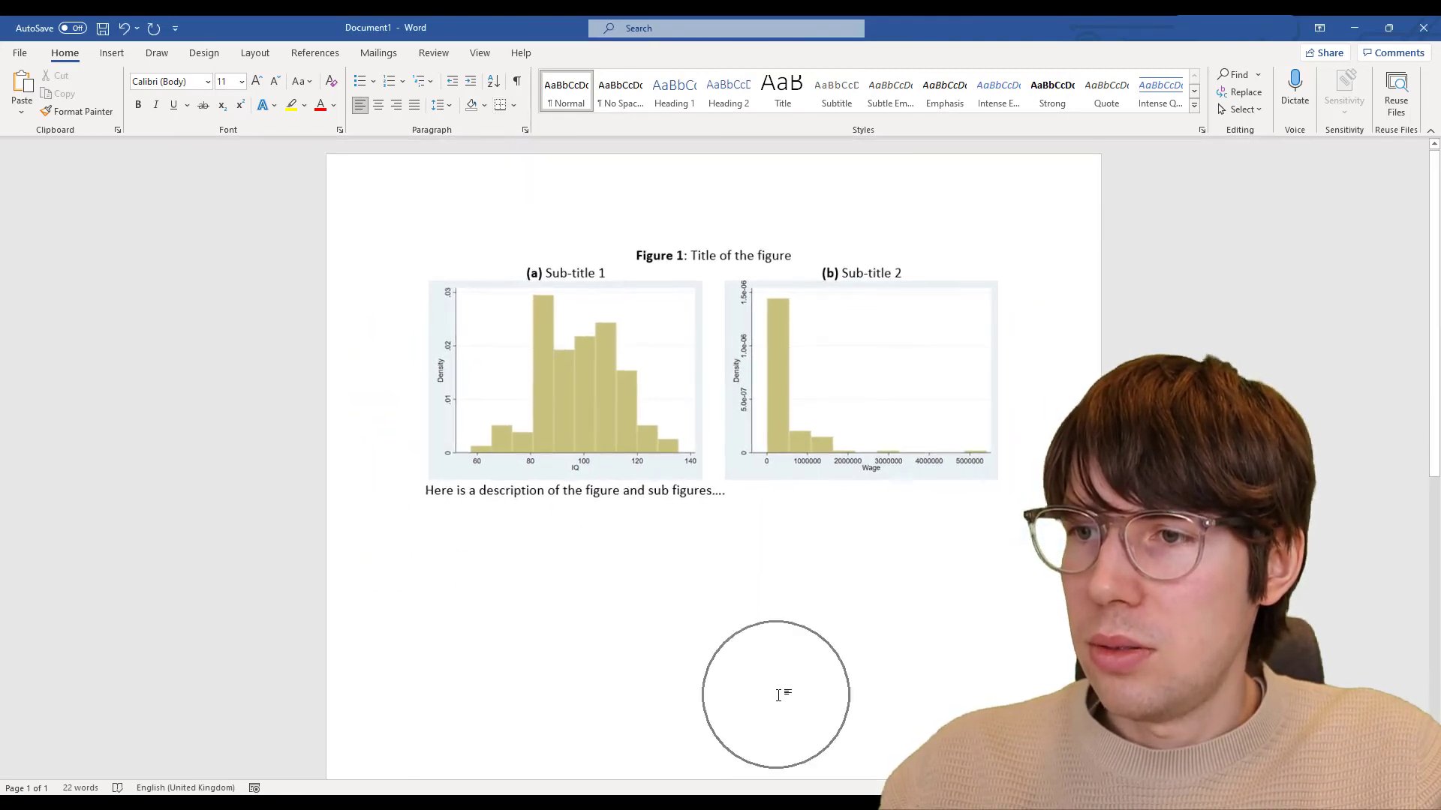